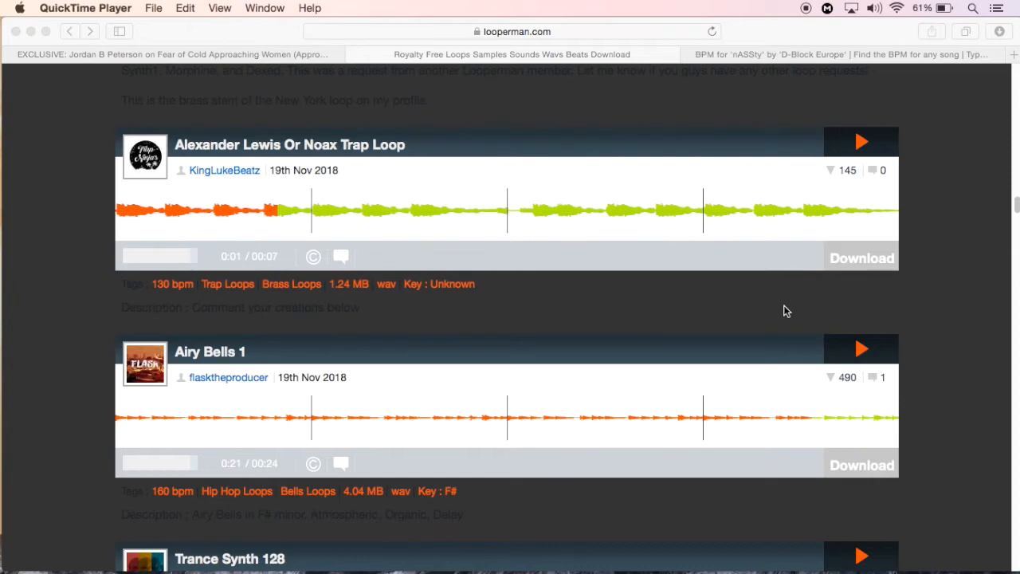
Look over the Looperman free loops page, examining its search form and the list of available loops
left_click(785, 311)
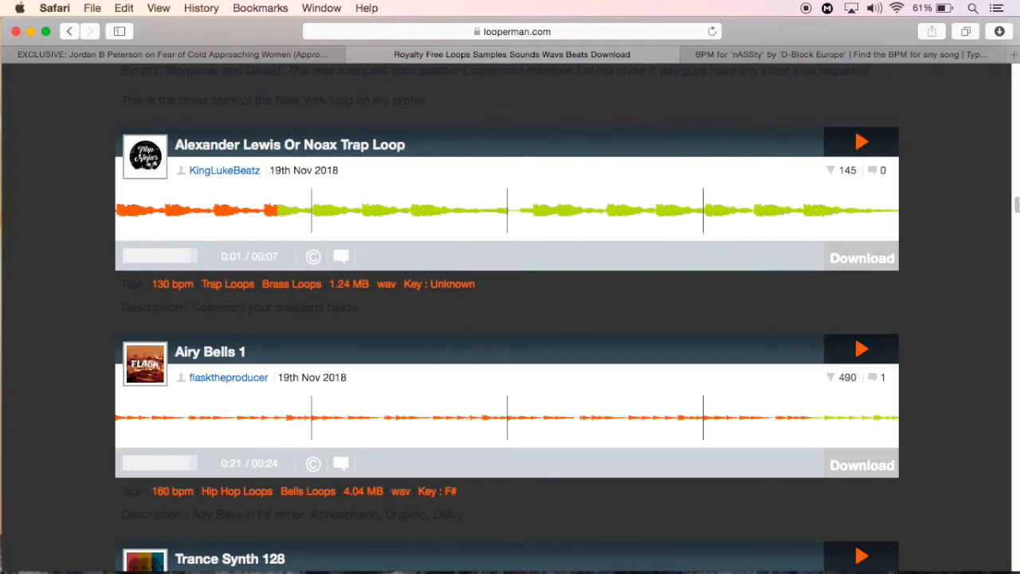
scroll(510, 319, "up", 20)
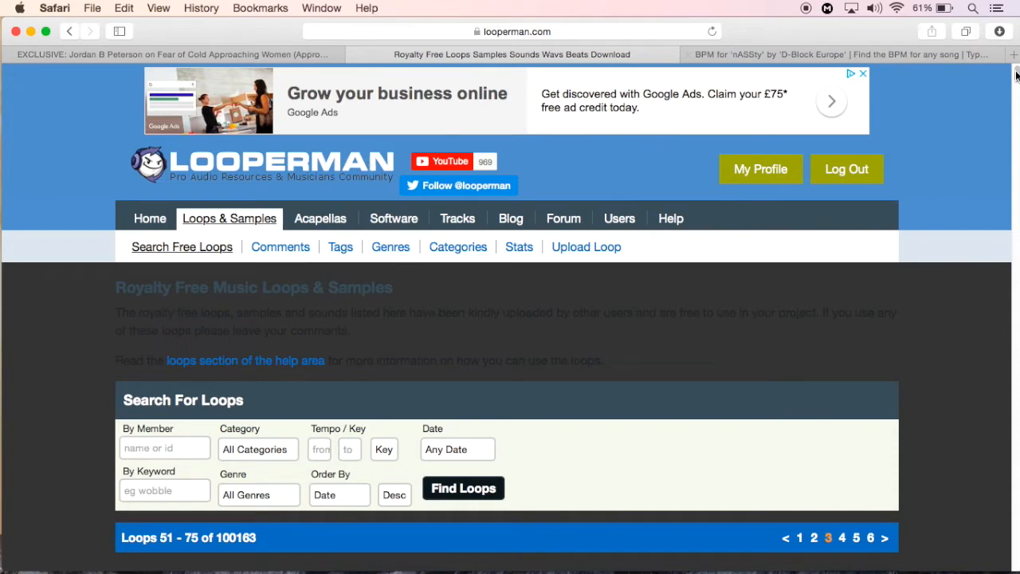
scroll(1013, 79, "down", 4)
scroll(1015, 83, "down", 1)
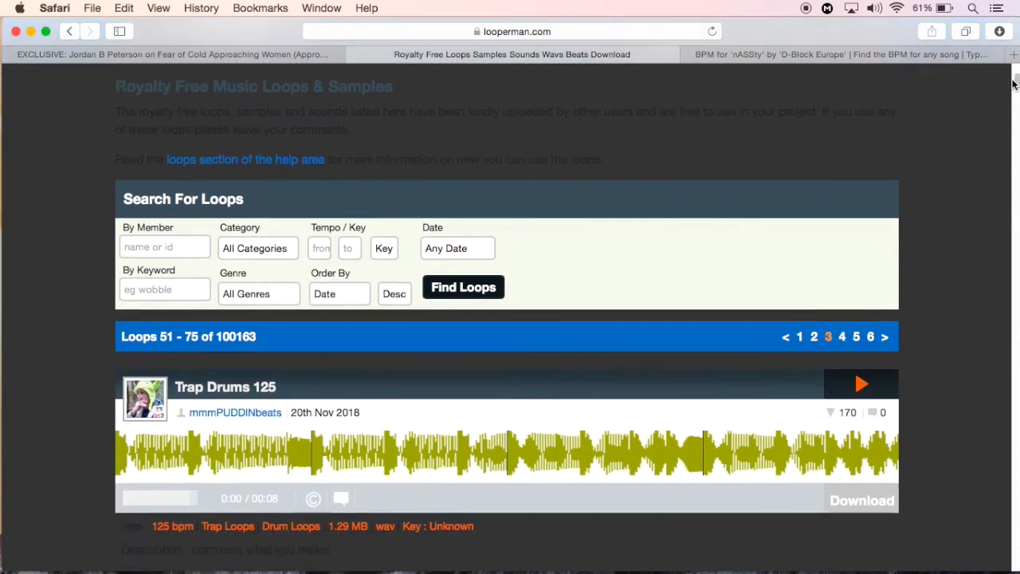
scroll(1012, 75, "up", 5)
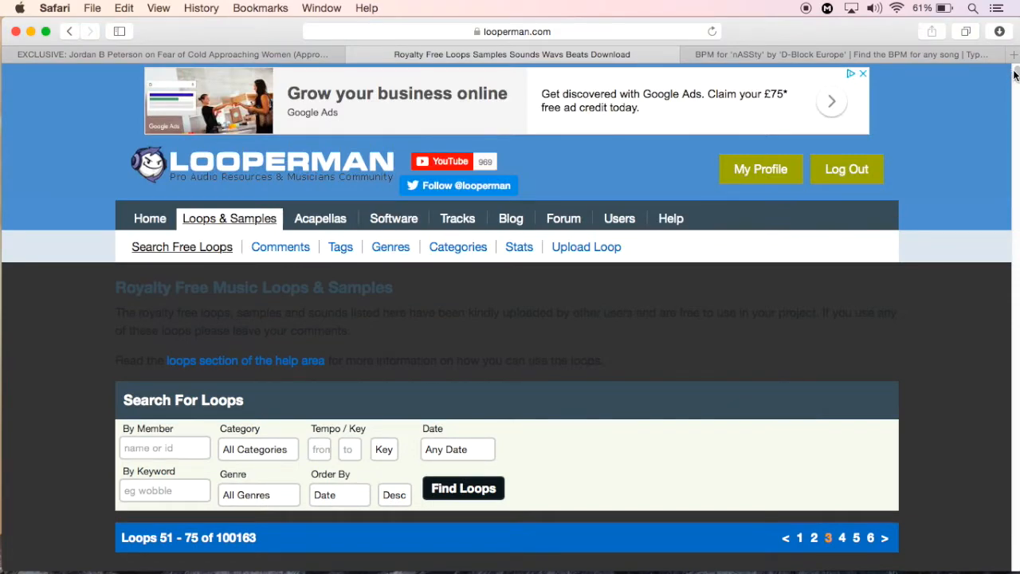
scroll(1012, 75, "down", 15)
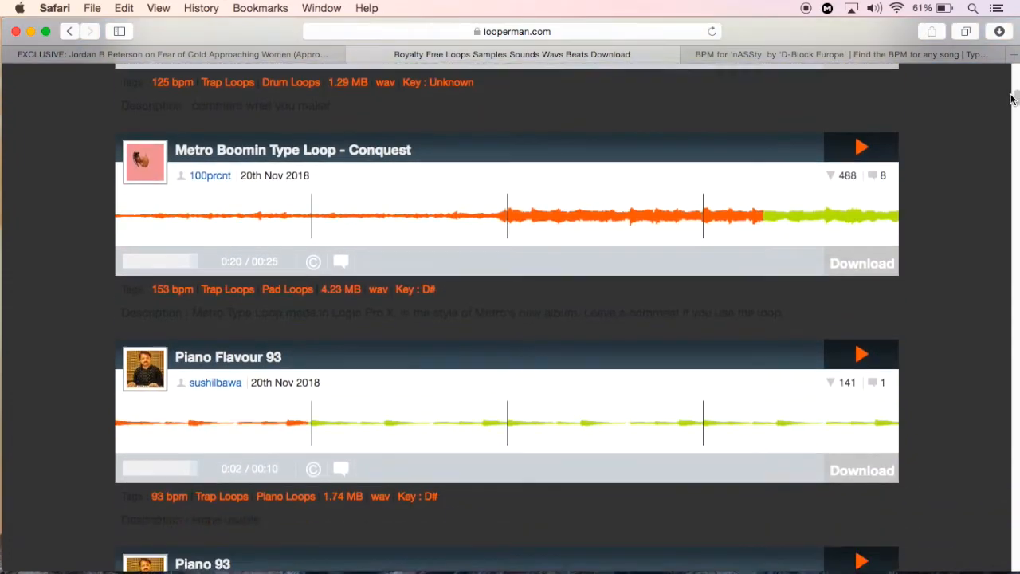
mouse_move(1012, 95)
left_mouse_down()
mouse_move(1015, 32)
mouse_move(1005, 79)
left_mouse_up()
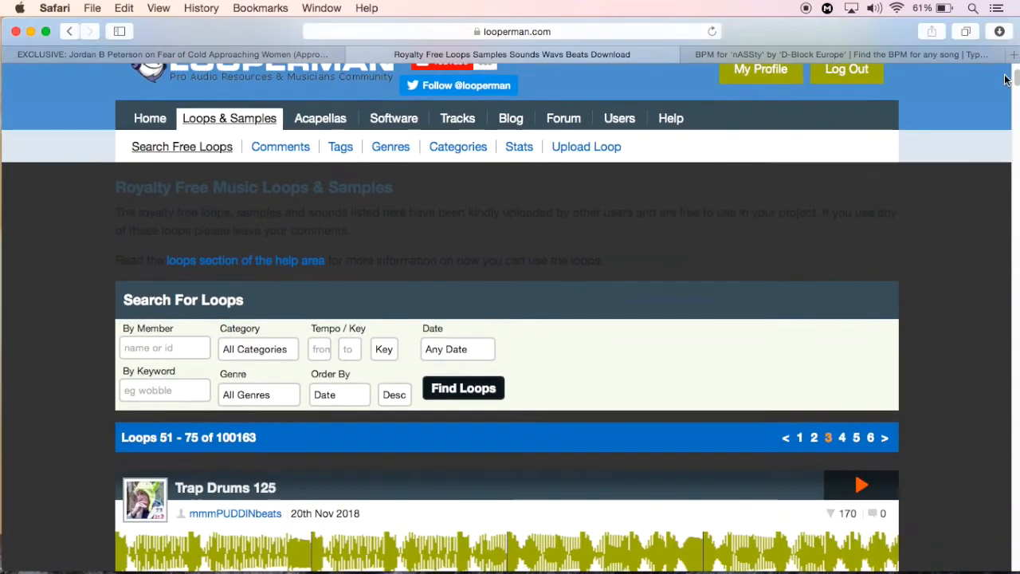
scroll(1006, 79, "down", 4)
scroll(1005, 90, "down", 3)
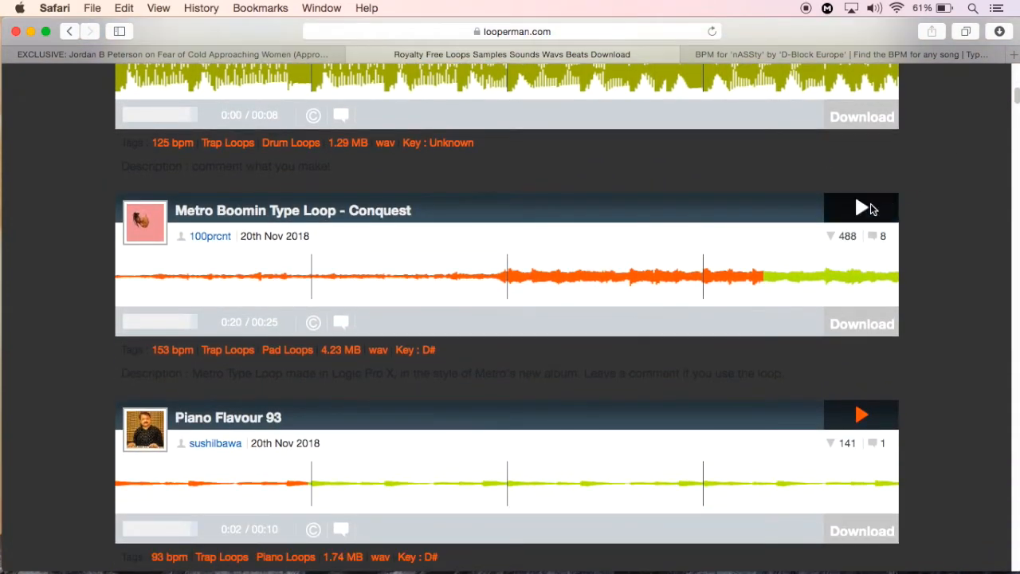
Preview the loops Metro Boomin Type Loop - Conquest and Piano Flavour 93 with the system volume raised
left_click(871, 205)
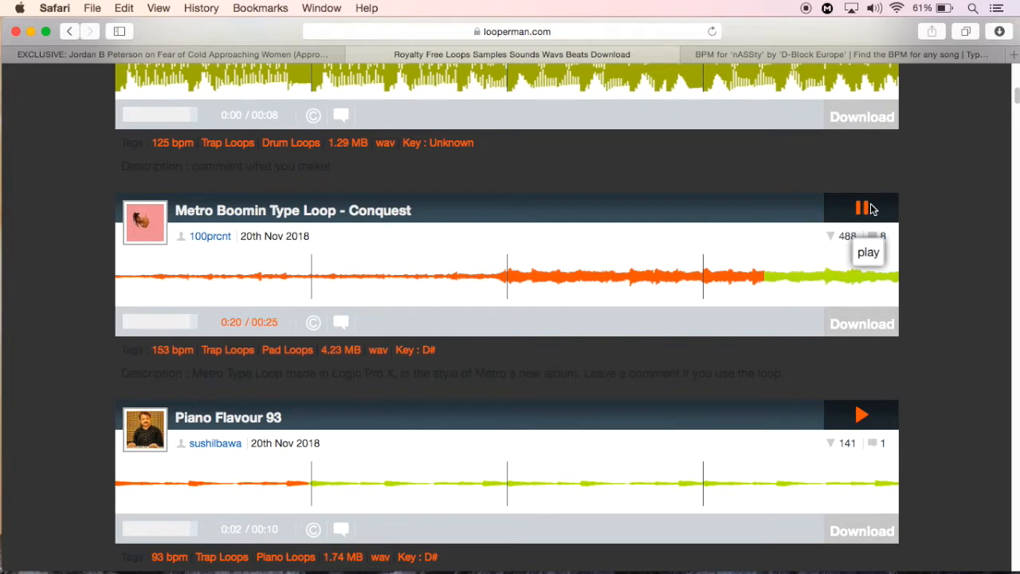
key("XF86AudioRaiseVolume")
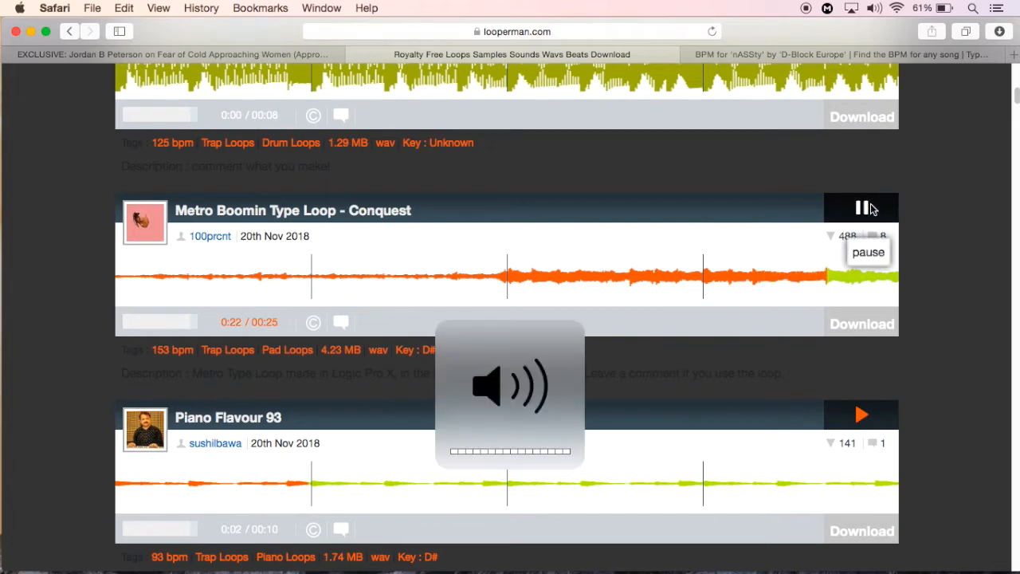
left_click(866, 422)
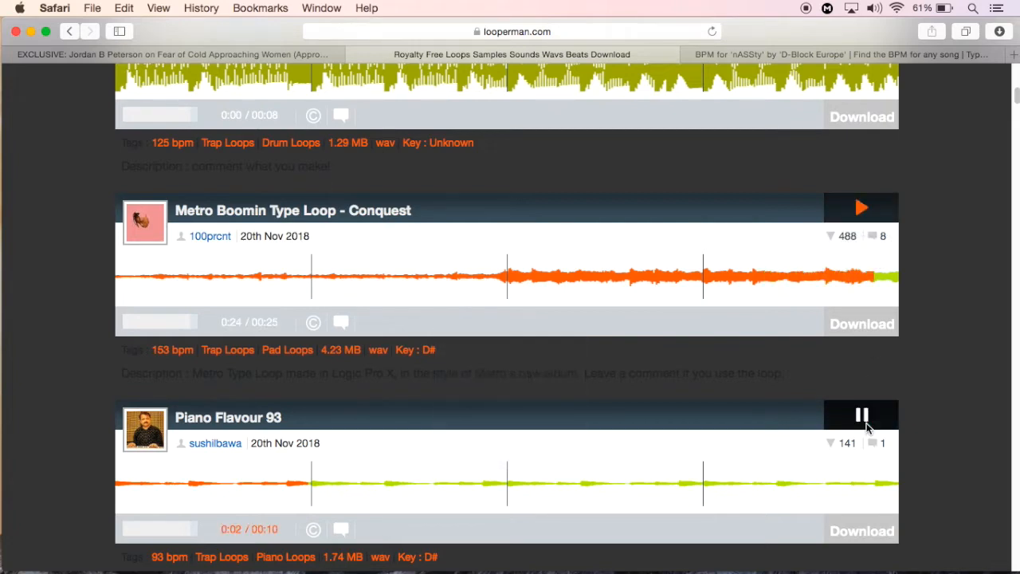
scroll(1017, 112, "down", 5)
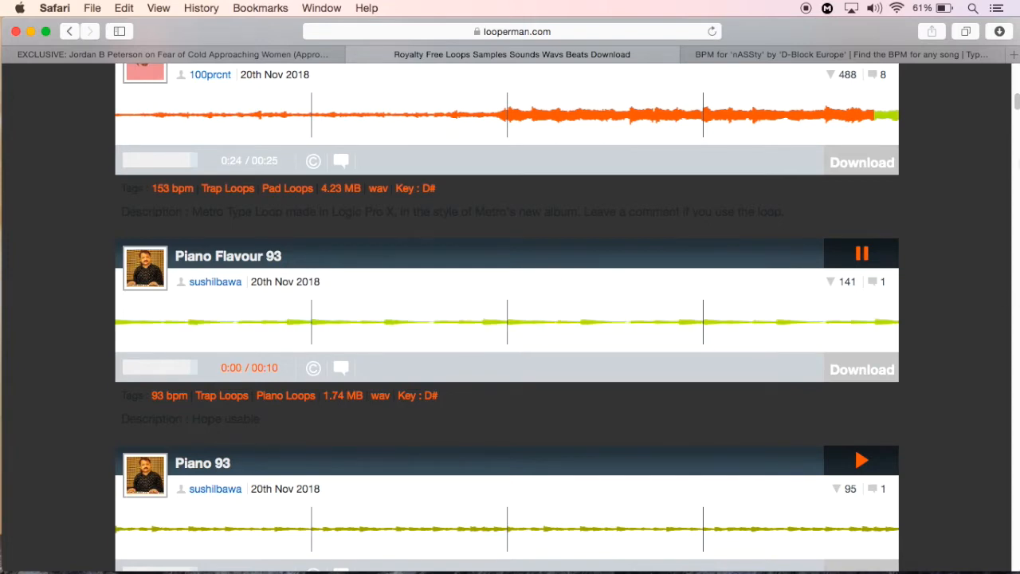
scroll(1017, 112, "up", 2)
left_click(873, 127)
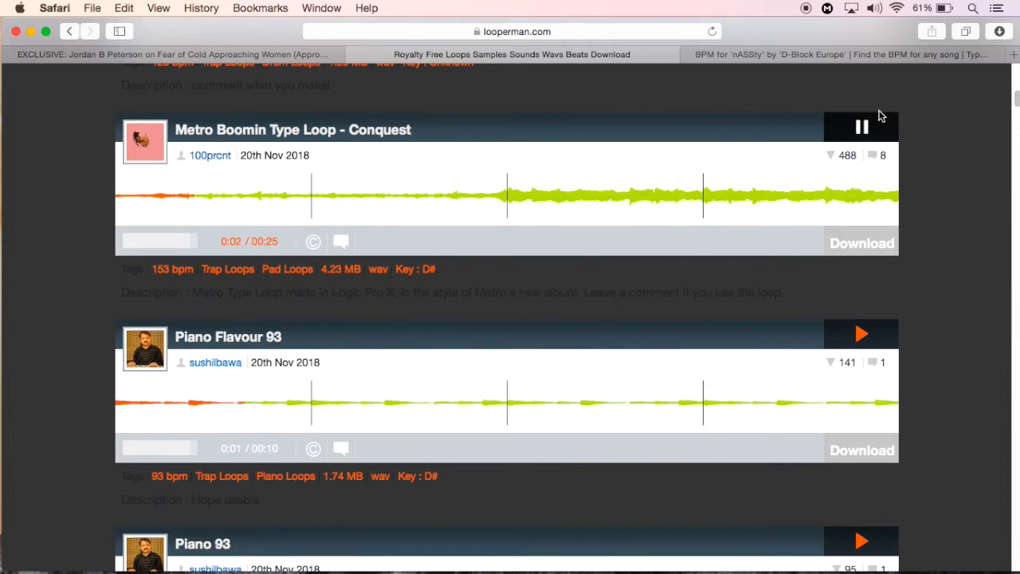
key("XF86AudioRaiseVolume")
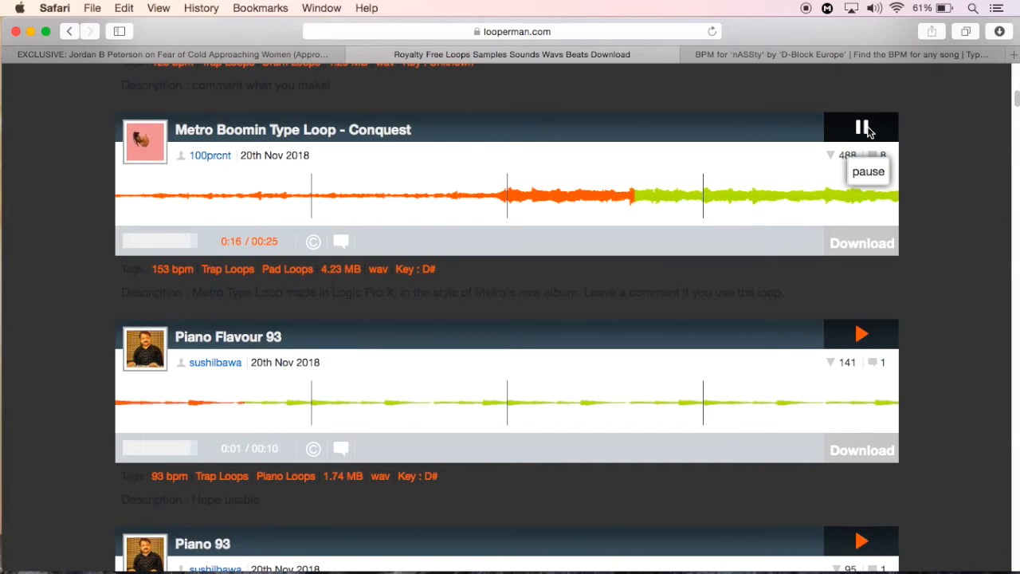
left_click(867, 130)
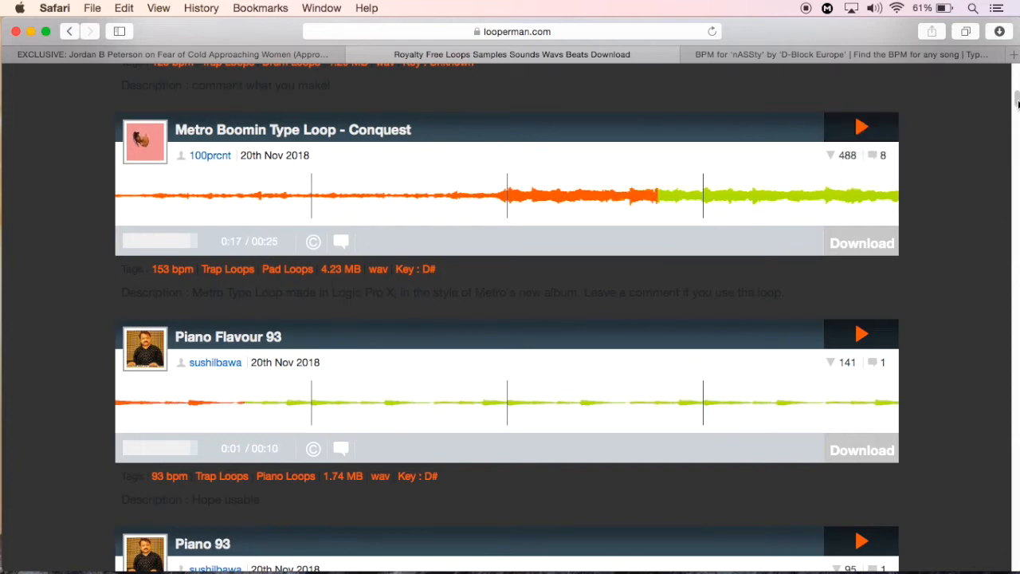
Browse further down the loop list and preview the Airy Bells 1 loop
scroll(1016, 118, "down", 10)
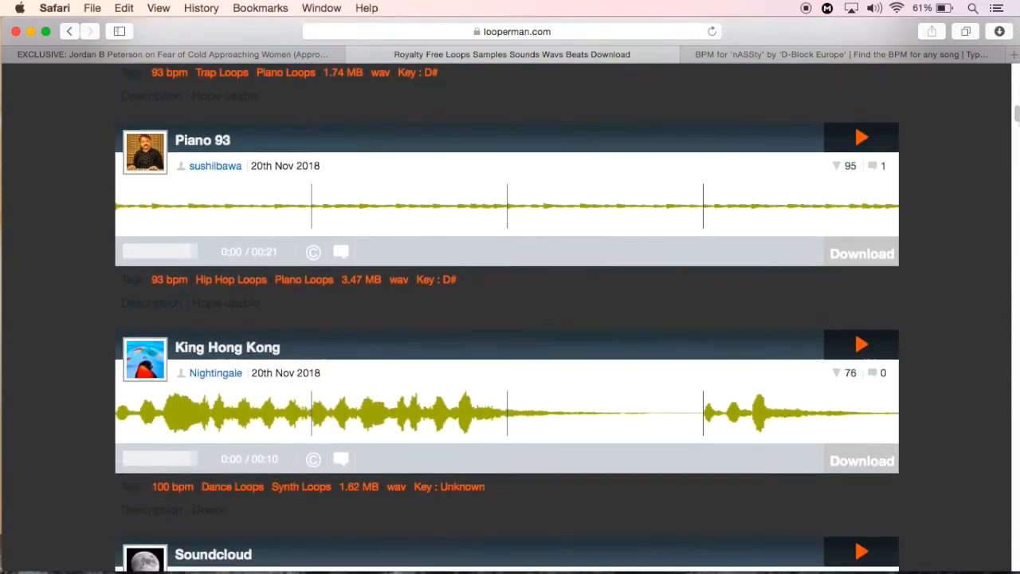
left_click_drag(1017, 115, 1014, 165)
left_click(876, 158)
left_click_drag(1015, 165, 1016, 206)
left_click(862, 307)
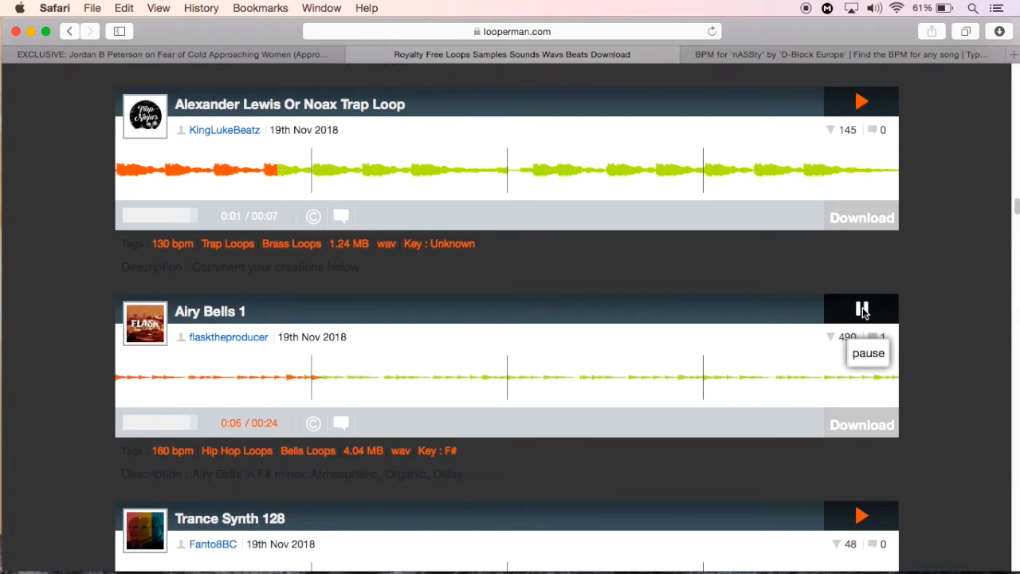
left_click(863, 311)
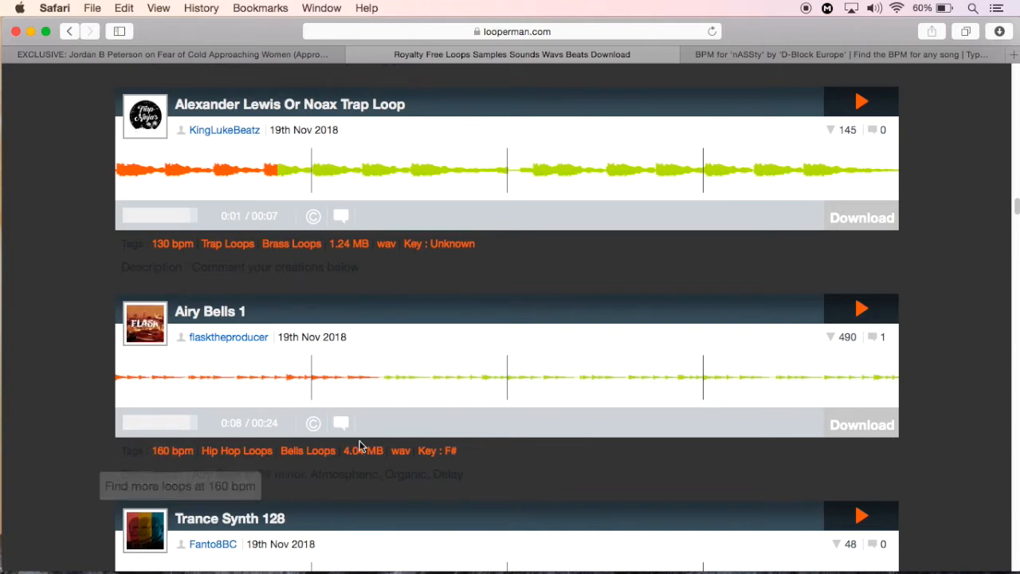
Download the Airy Bells 1 loop and close the iTunes window that plays it
left_click(860, 431)
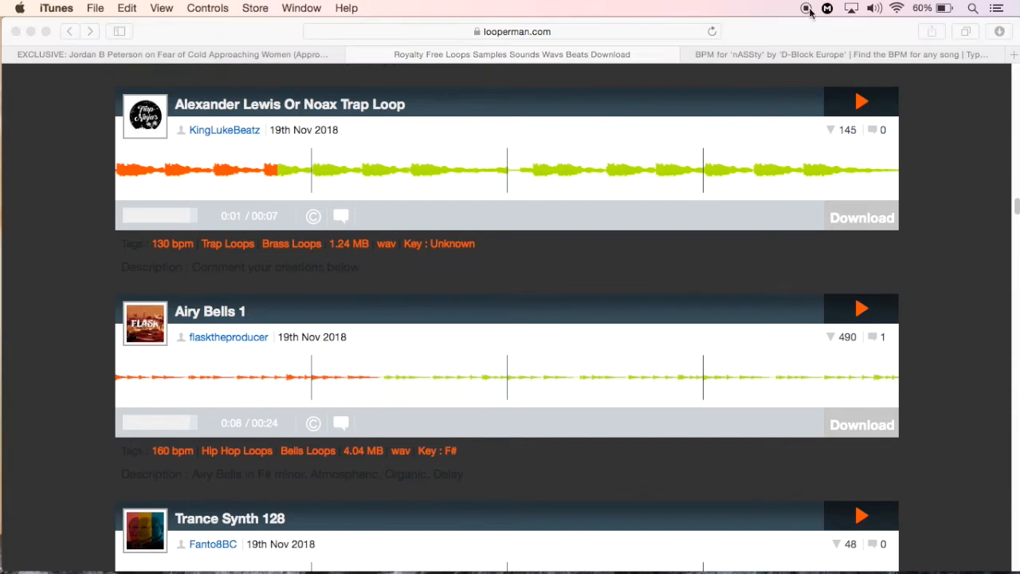
left_click(804, 33)
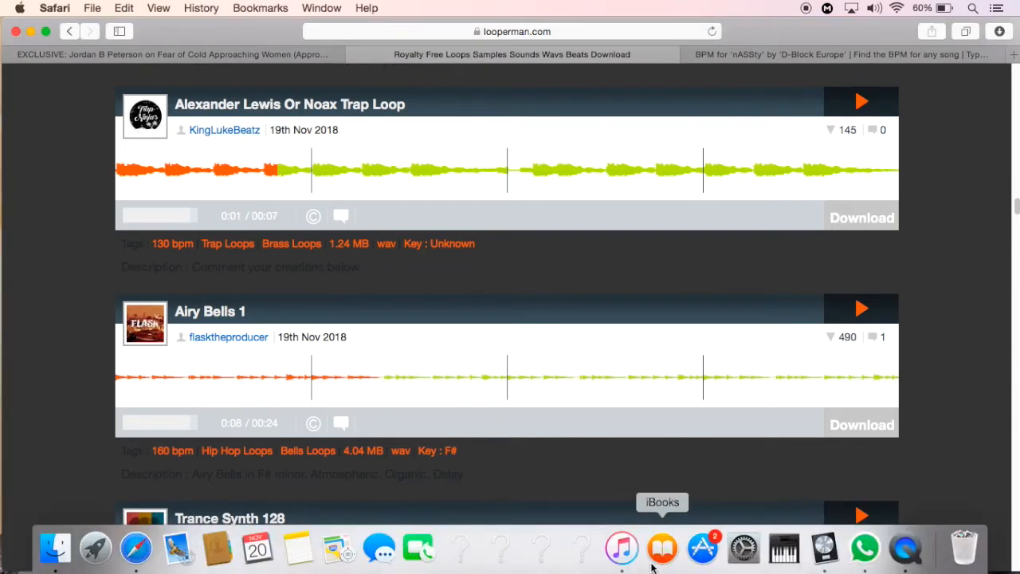
left_click(621, 548)
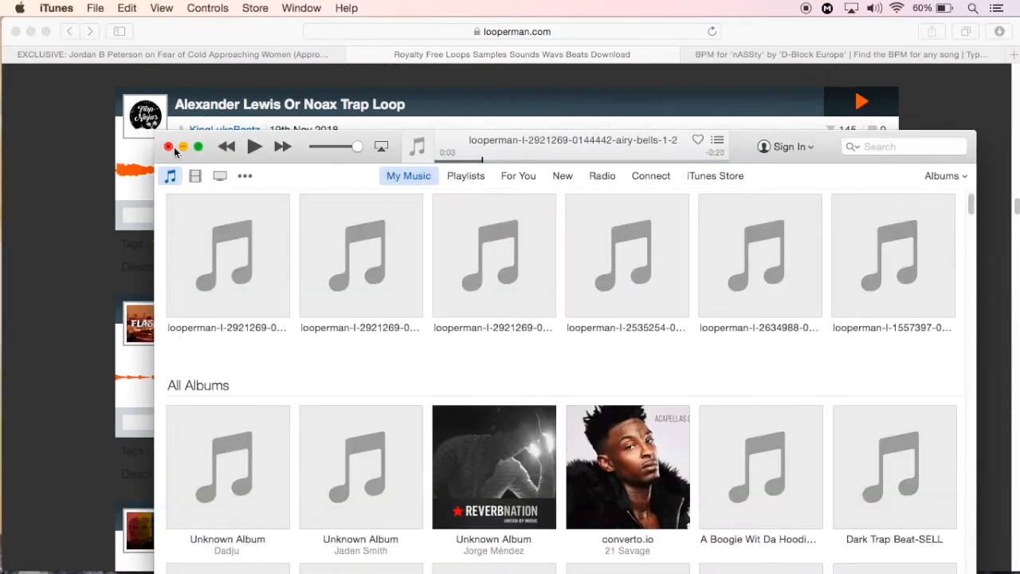
left_click(165, 150)
Switch to Logic Pro X and start a new empty project
mouse_move(662, 567)
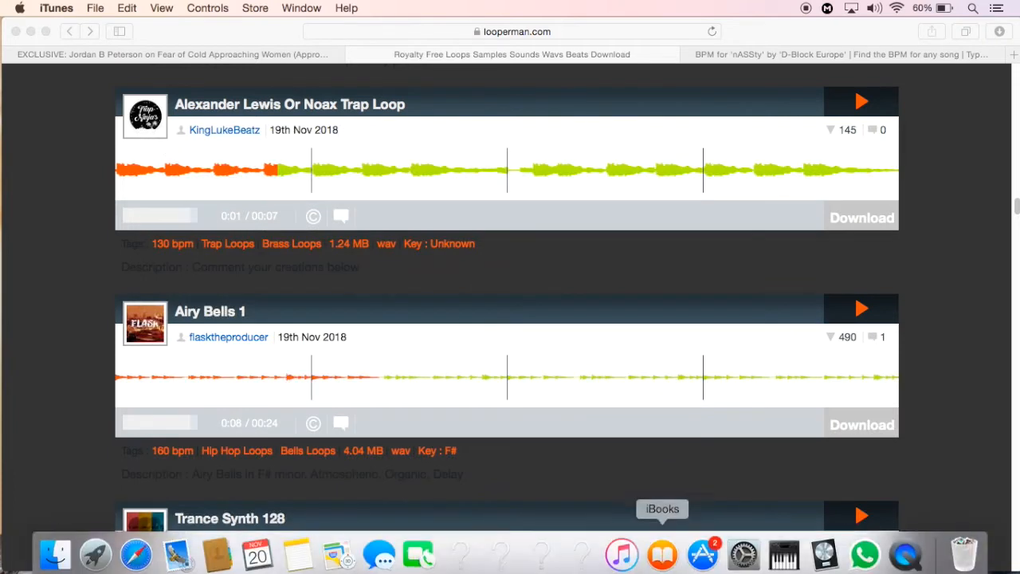
left_click(824, 550)
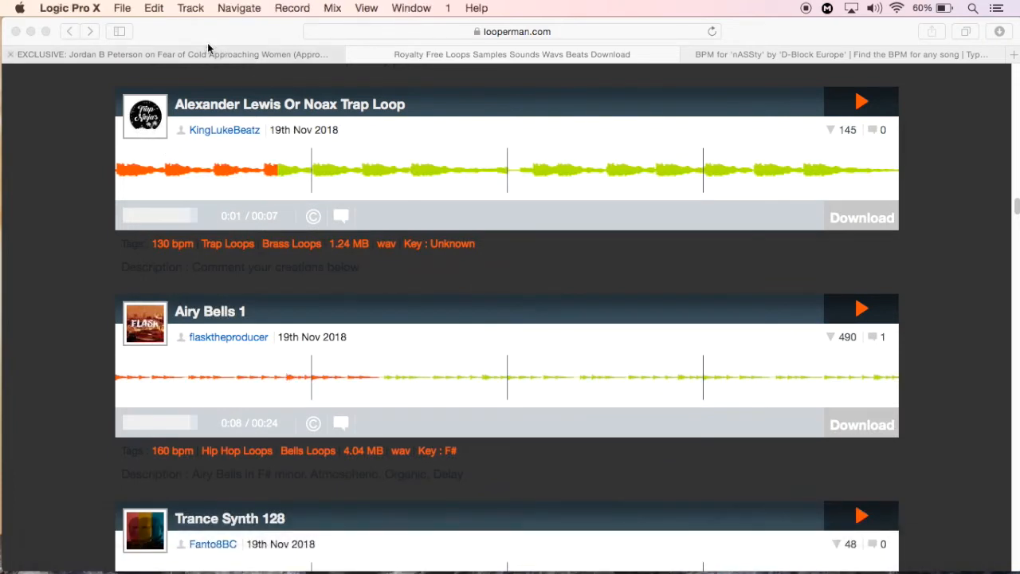
left_click(126, 11)
left_click(128, 25)
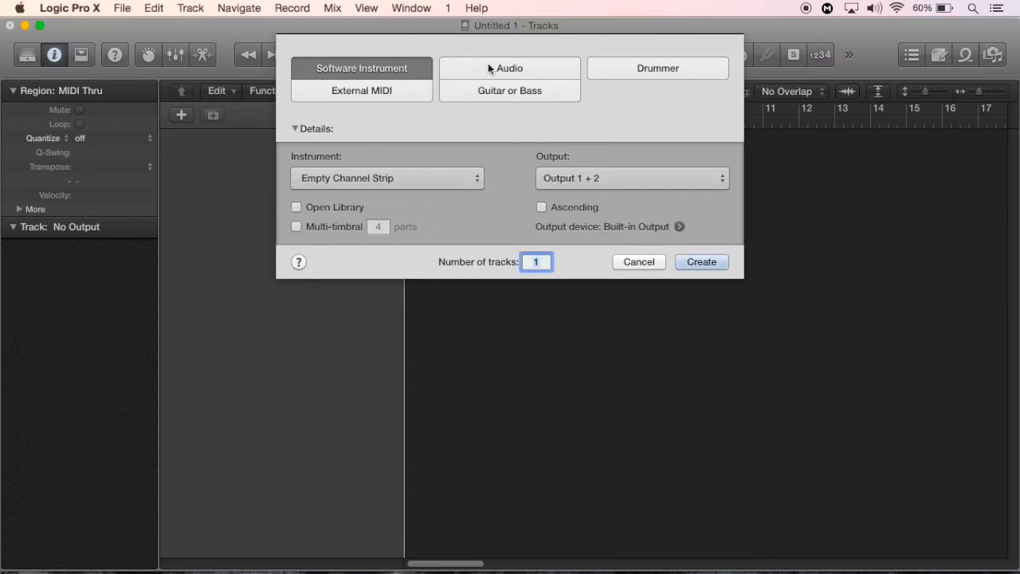
Create one audio track with Input 1 + 2 and Output 1 + 2, and dismiss the feedback warning
left_click(488, 66)
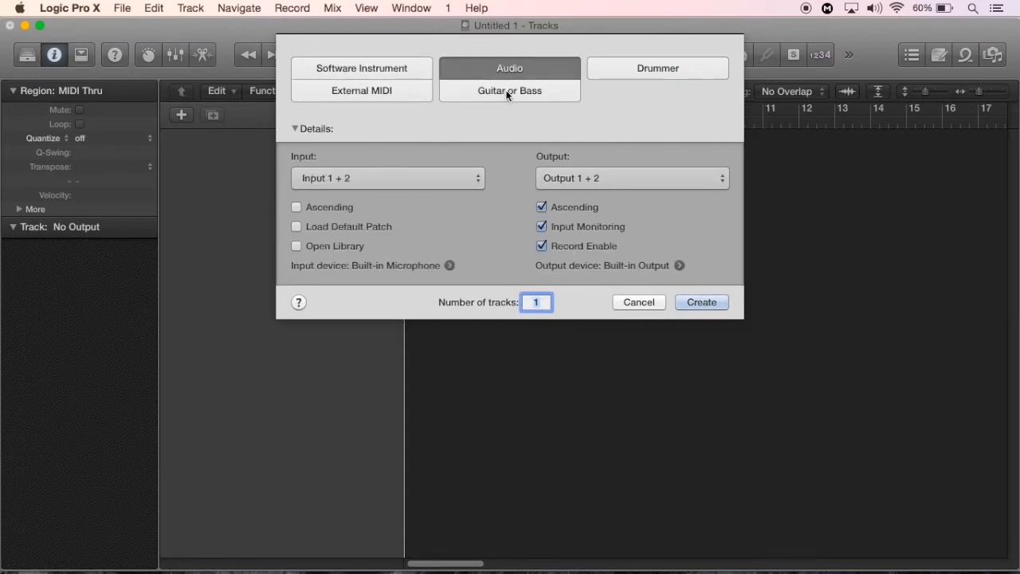
left_click(434, 64)
left_click(477, 60)
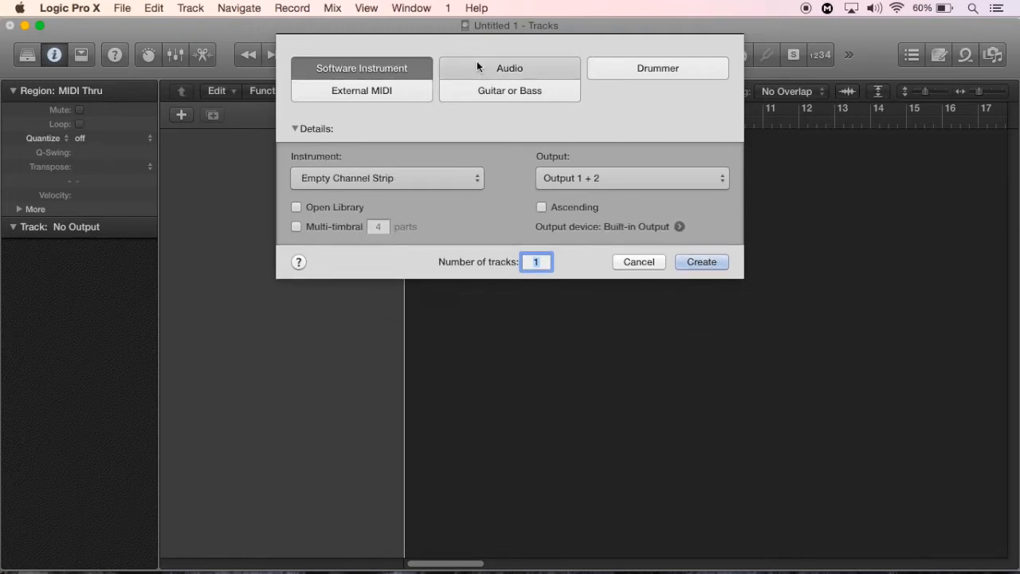
left_click(702, 303)
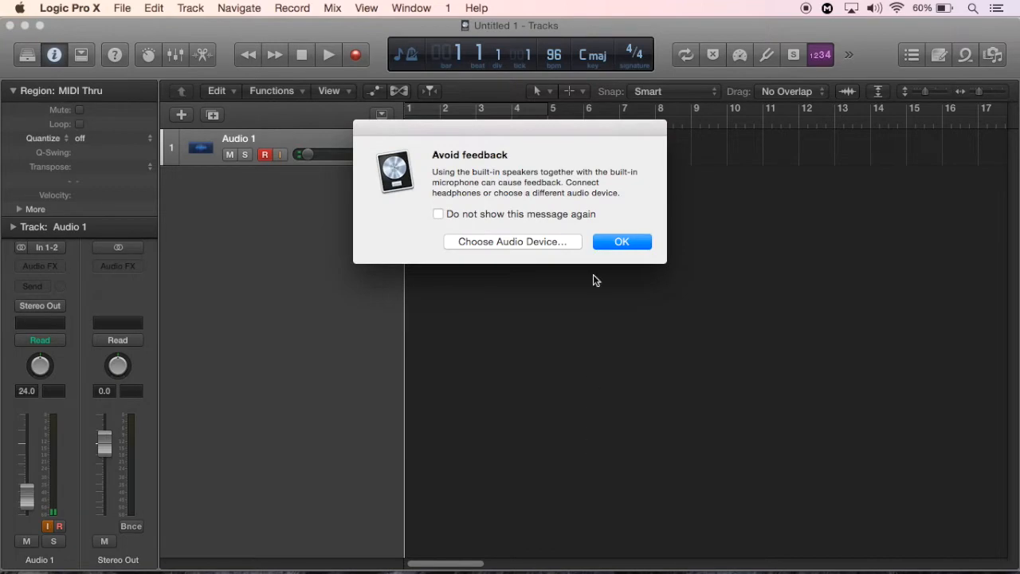
left_click(620, 243)
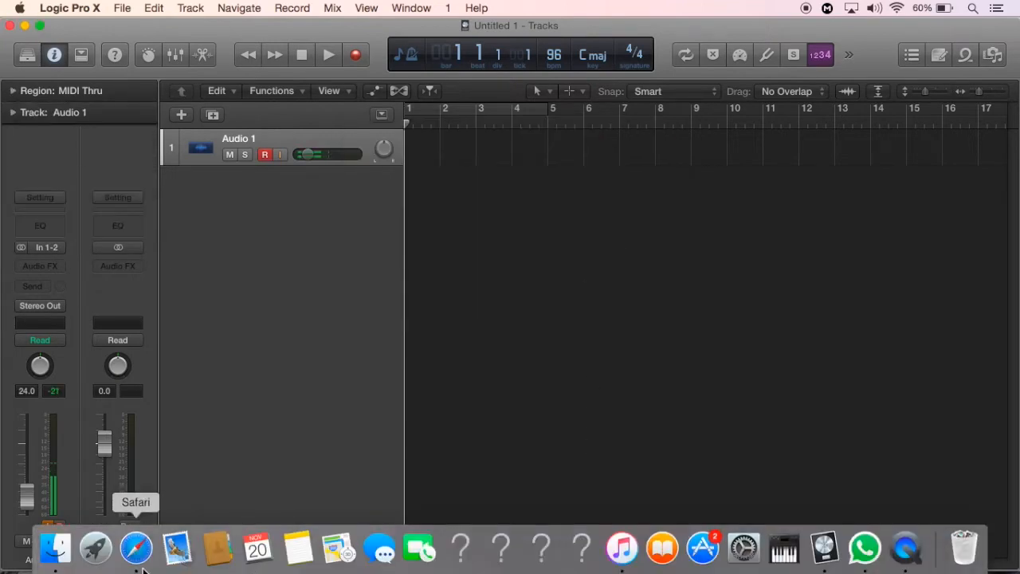
left_click(135, 547)
left_click_drag(776, 22, 680, 416)
left_click(903, 426)
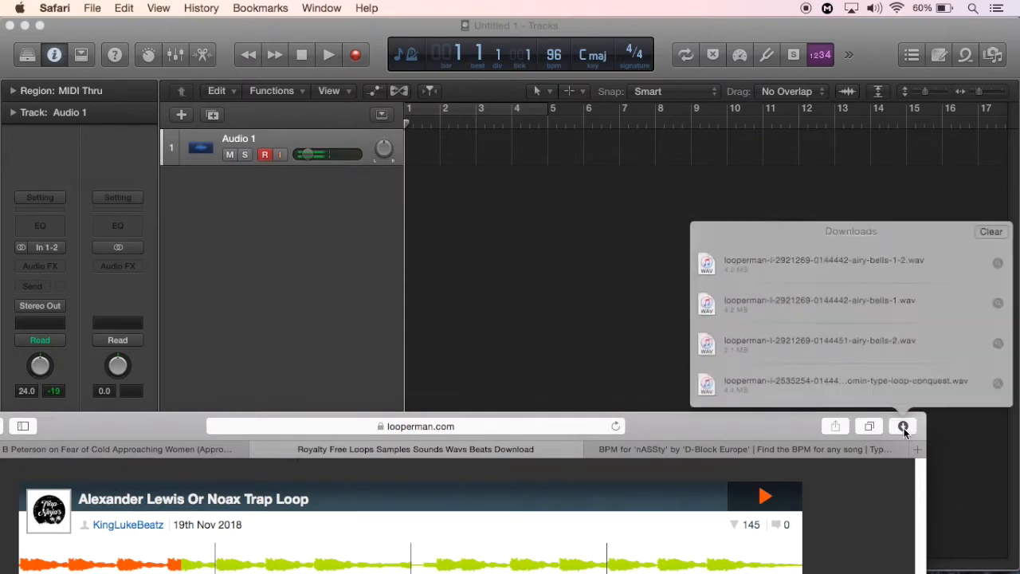
left_click_drag(879, 277, 416, 143)
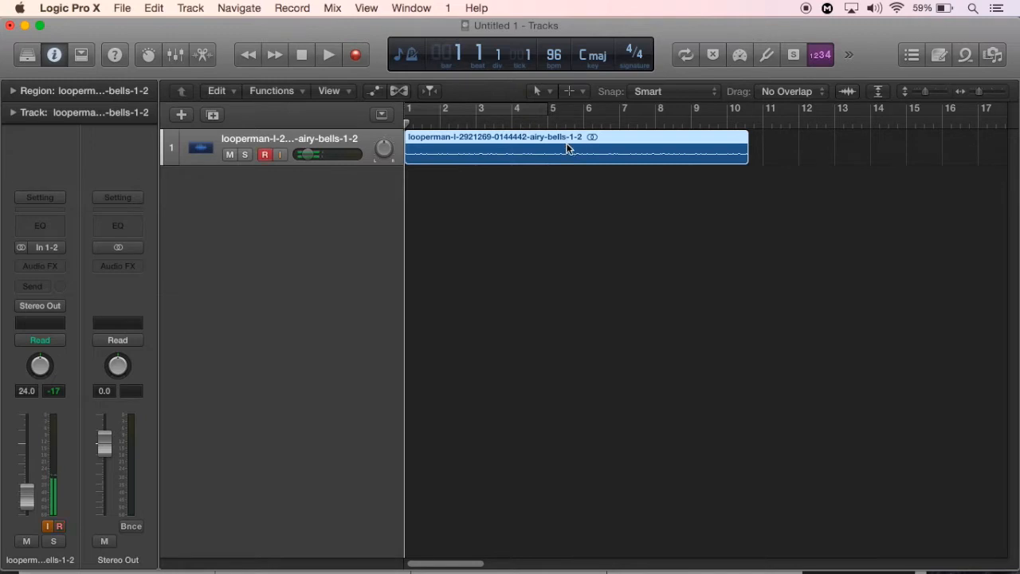
Set the project tempo to 160 bpm
double_click(556, 56)
key("Up")
key("Up")
key("Up")
key("Up")
key("Up")
key("Up")
key("Up")
key("Up")
key("Up")
key("Up")
key("Up")
key("Up")
key("Up")
key("Up")
key("Up")
key("Up")
key("Up")
key("Up")
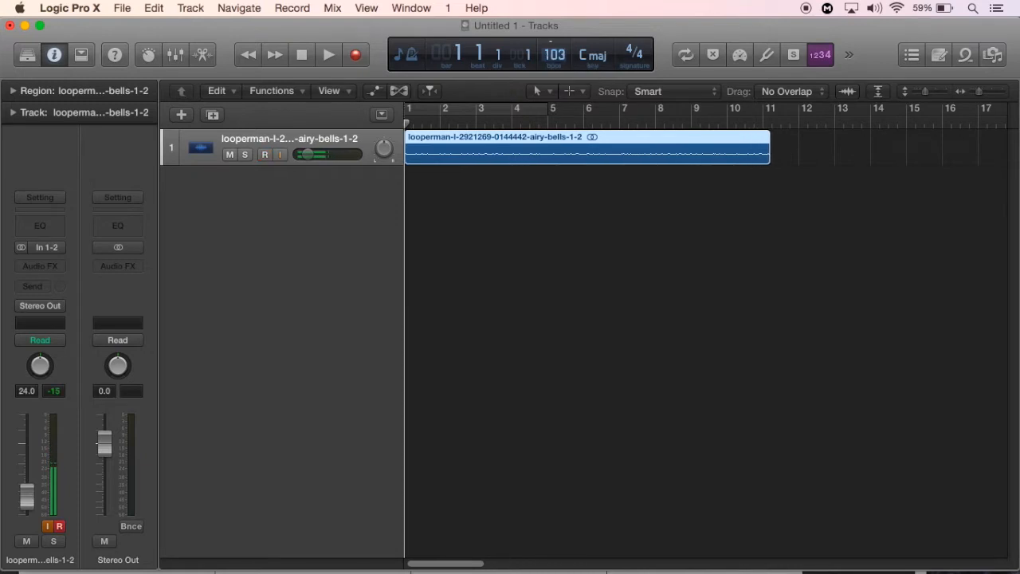
key("Up")
key("Up")
key("Up")
key("Up")
key("Up")
key("Up")
key("Up")
key("Up")
key("Up")
key("Up")
key("Up")
key("Up")
key("Up")
key("Up")
key("Up")
key("Up")
key("Up")
key("Up")
key("Up")
key("Up")
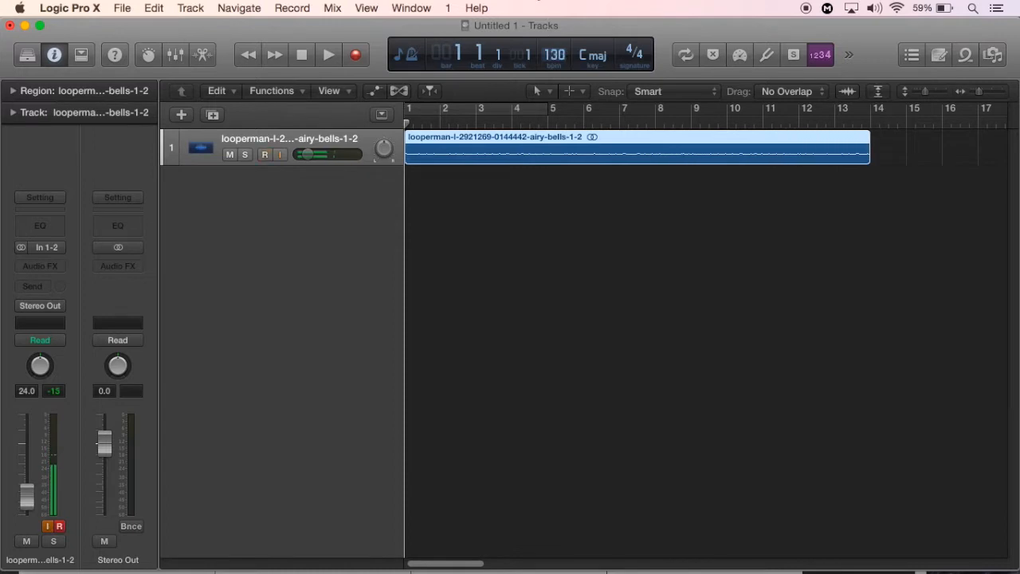
key("Up")
key("Up")
key("Up")
key("Up")
key("Up")
key("Up")
key("Up")
key("Up")
key("Up")
key("Up")
key("Up")
key("Up")
key("Up")
key("Up")
key("Up")
key("Up")
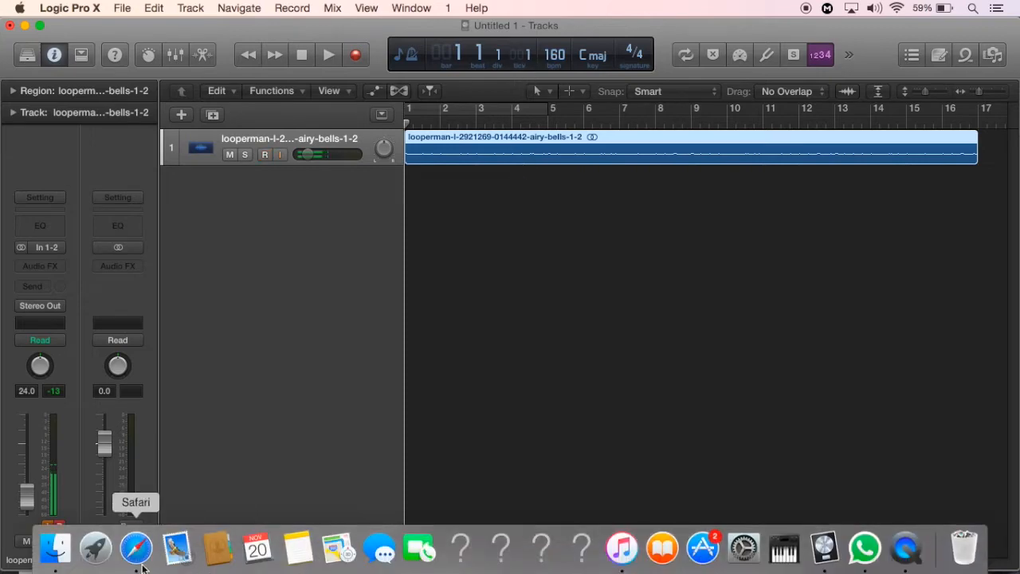
Switch to Safari and check the tempo tag of the Airy Bells 1 loop on the Looperman page
left_click(133, 547)
left_click_drag(646, 420, 699, 35)
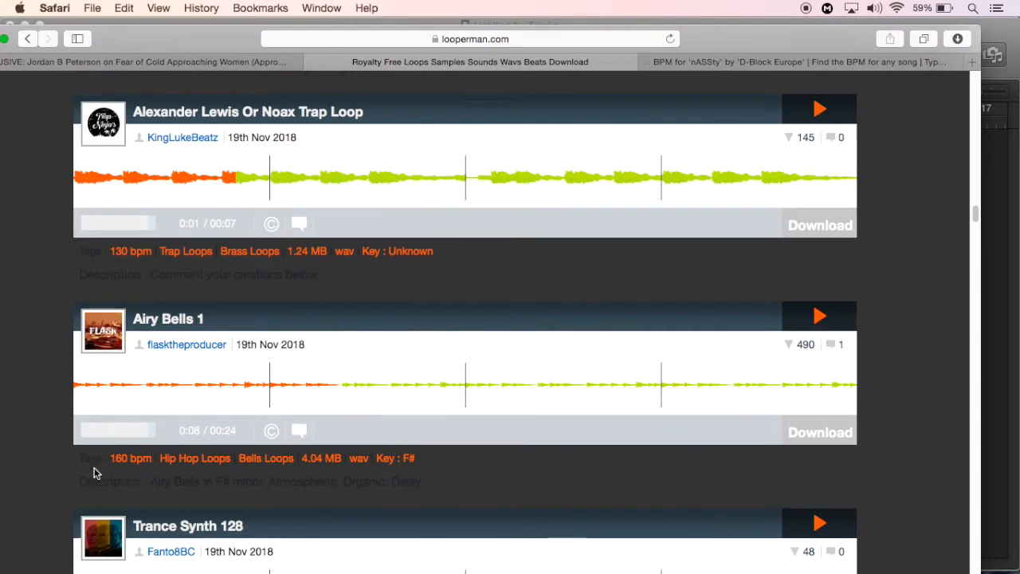
left_click_drag(123, 42, 139, 349)
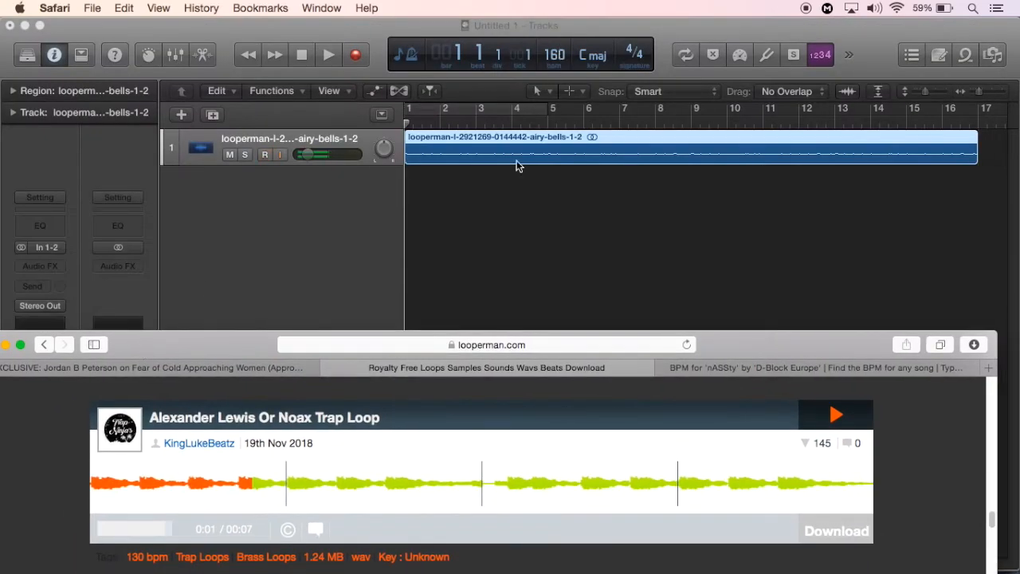
Back in Logic Pro X, set the airy bells track's volume to -3.1 dB and turn on cycle mode
left_click(315, 157)
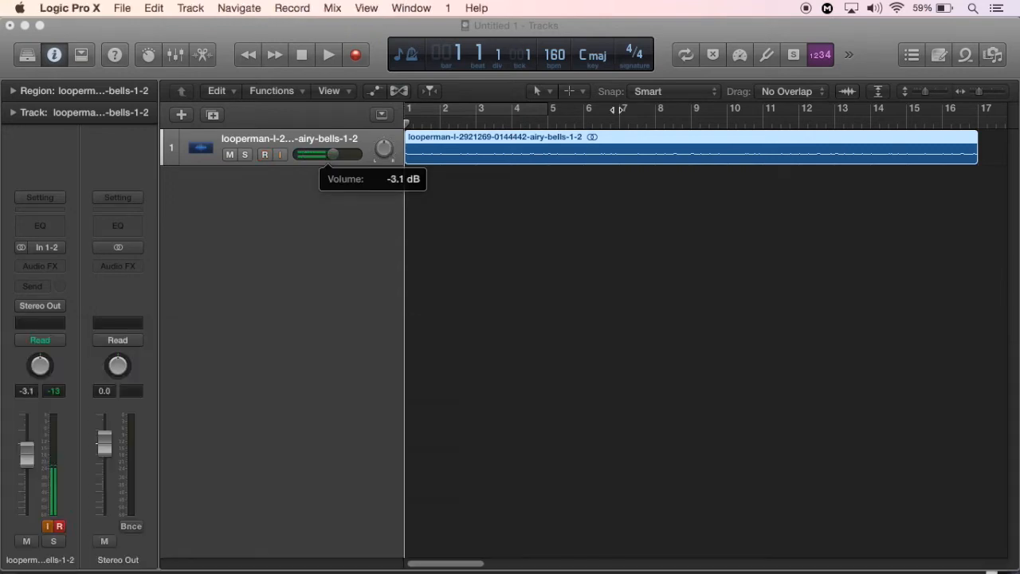
left_click(686, 56)
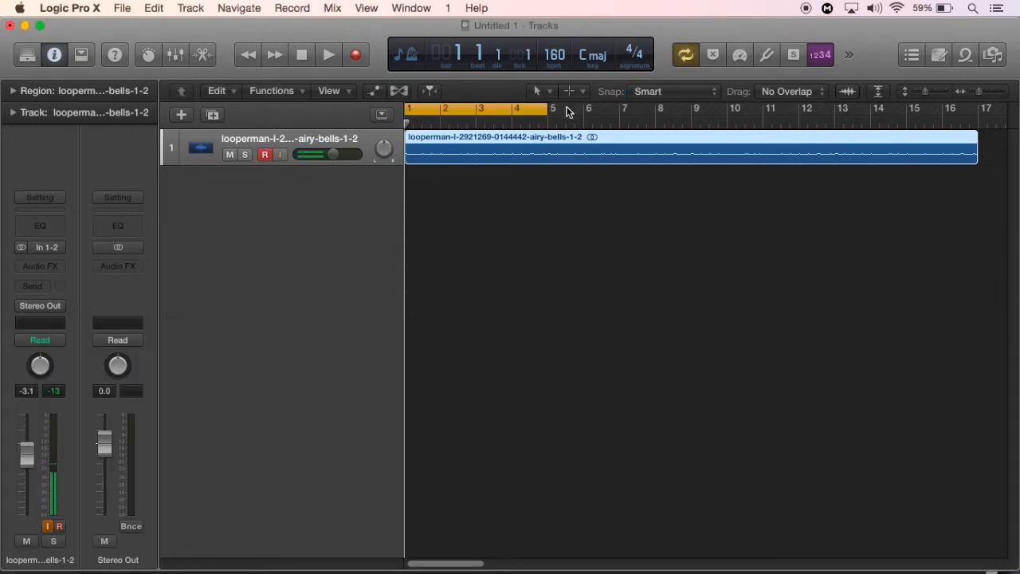
Set the cycle range to bars 1–17 over the full airy bells region, play it back and stop at bar 1
scroll(566, 111, "down", 5)
left_click_drag(423, 109, 478, 112)
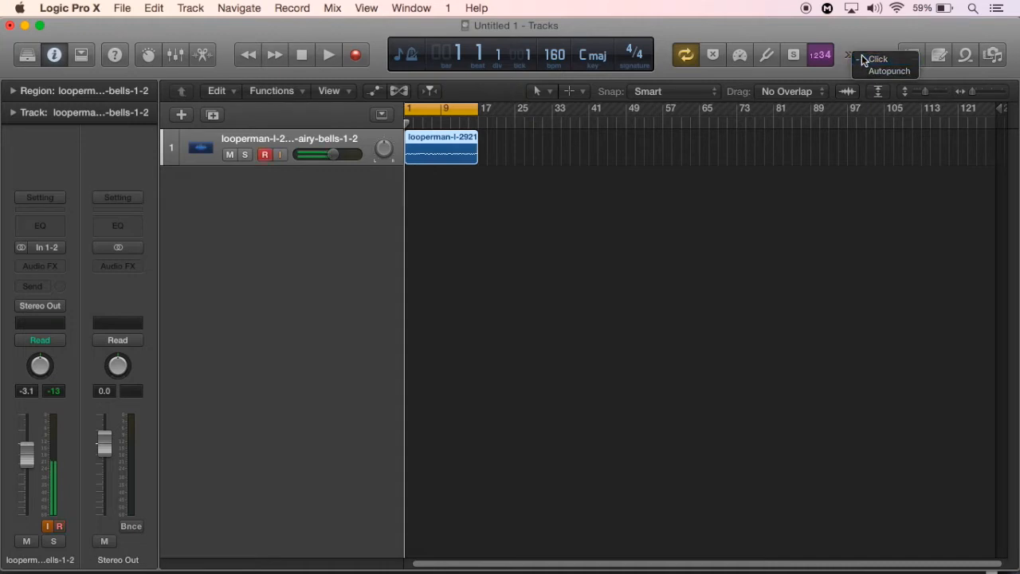
left_click(334, 57)
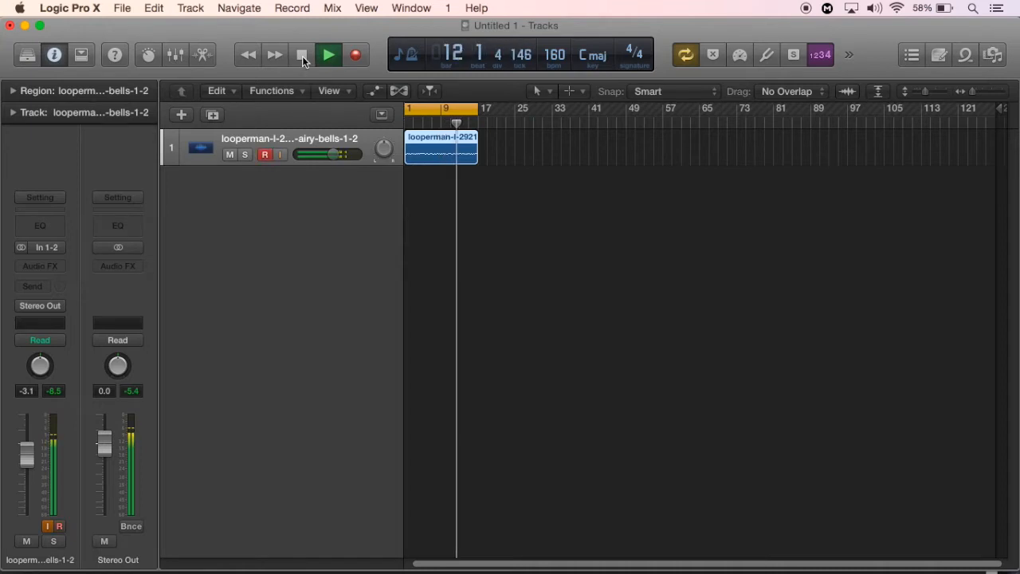
left_click(302, 55)
left_click(302, 55)
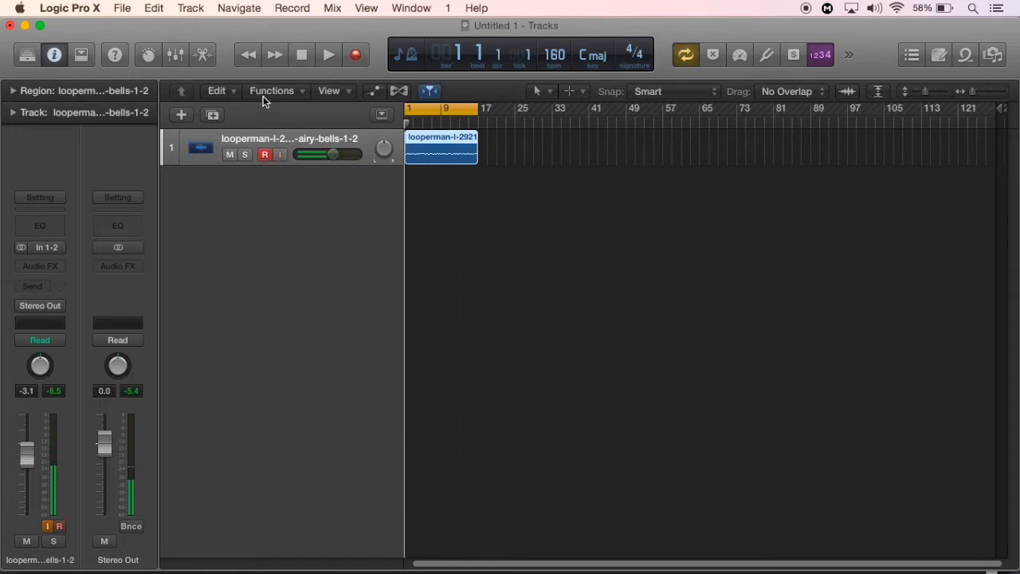
Add a second audio track with duplicate settings and switch to Safari, returning to Looperman's loop search form
left_click(213, 115)
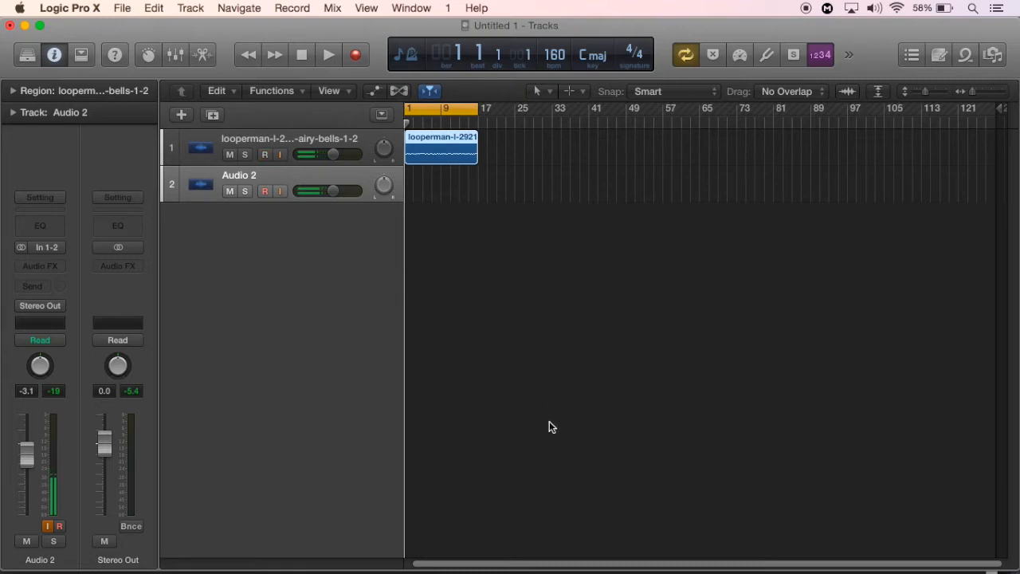
mouse_move(633, 571)
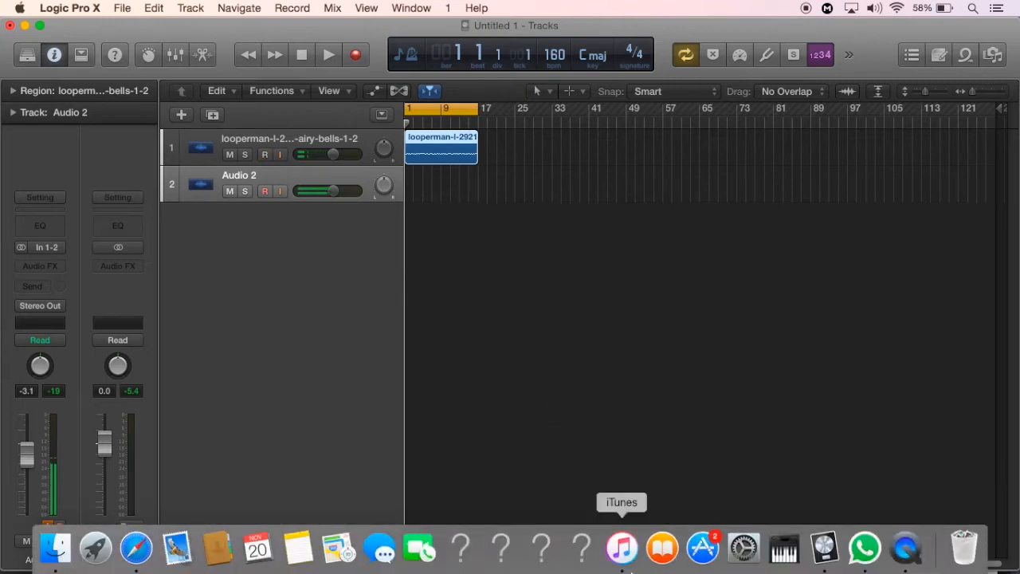
left_click(137, 550)
double_click(252, 354)
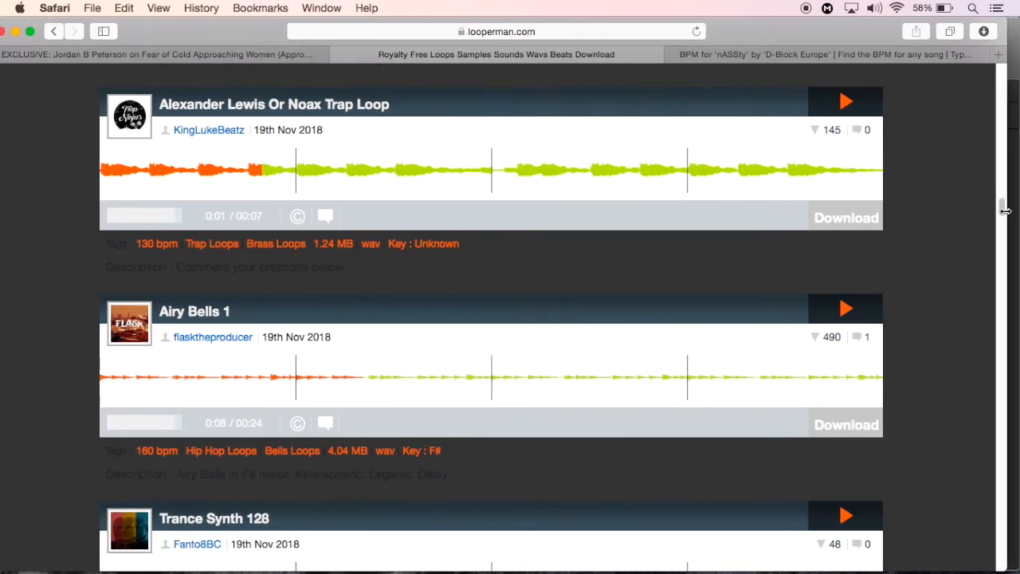
left_click_drag(1003, 214, 1007, 72)
scroll(1007, 72, "down", 3)
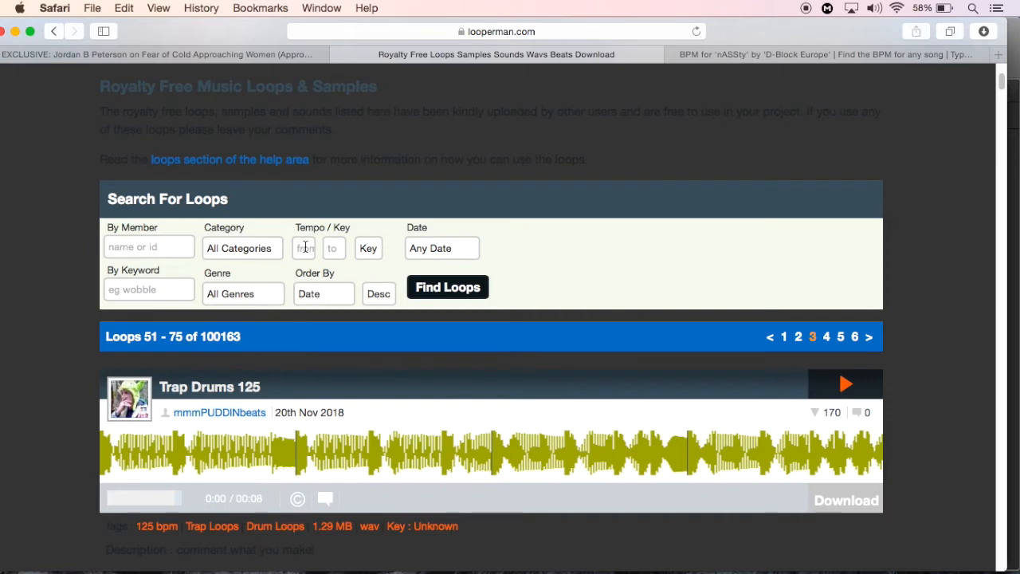
Search Looperman for the keyword "Trap Drums" with the tempo limited from 160 to 160 bpm
type("60")
left_click(341, 249)
type("160")
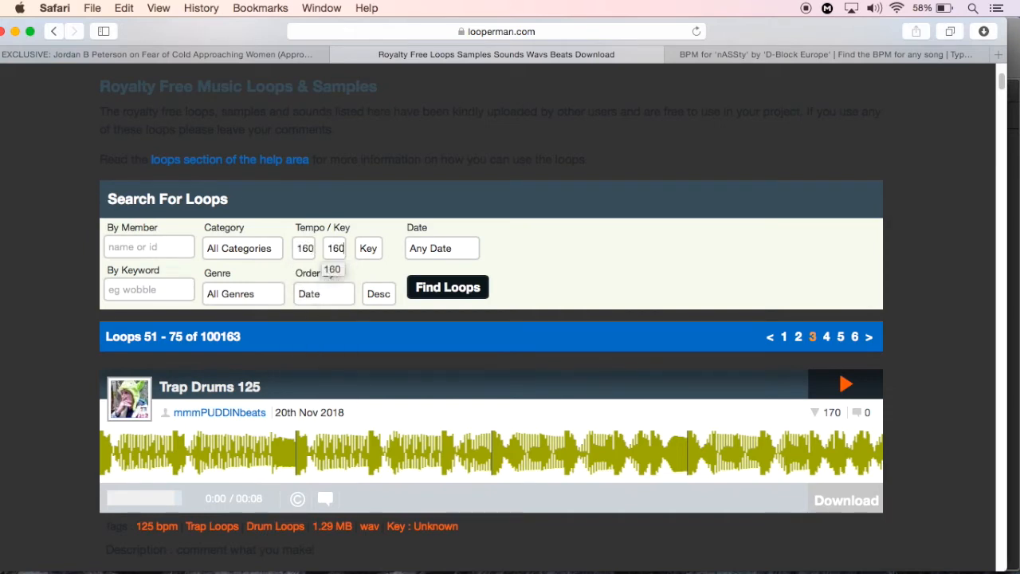
left_click(181, 288)
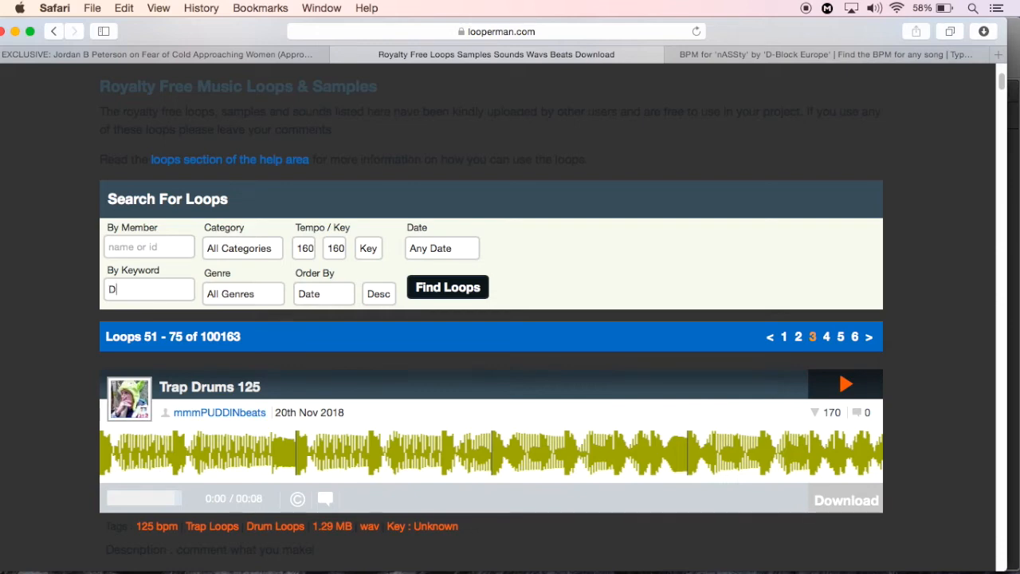
key("BackSpace")
key("BackSpace")
type("Trap D")
key("Return")
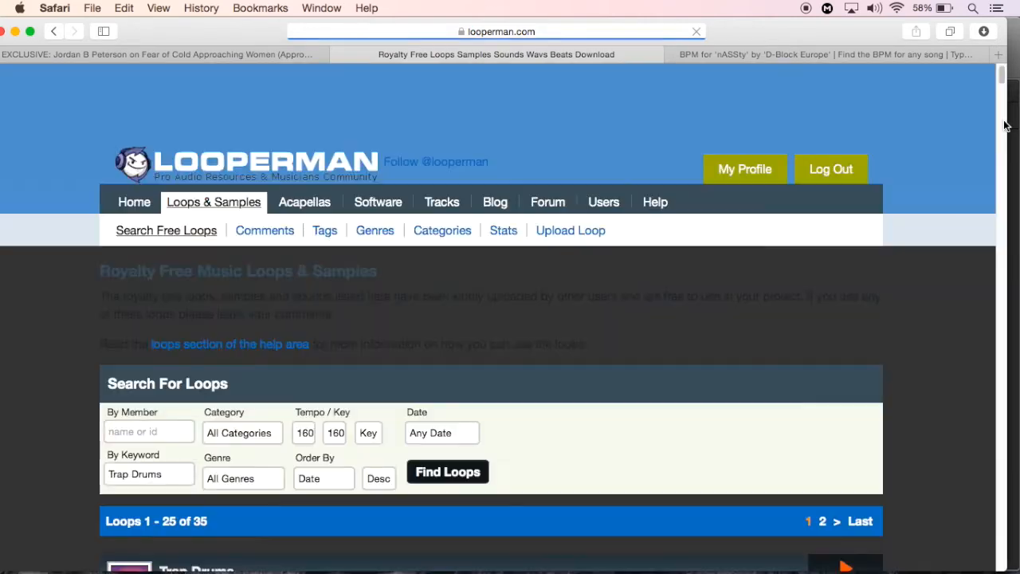
Preview the Trap Drums and Asf Trap Drums loops in the search results
scroll(1001, 95, "down", 5)
left_click(846, 314)
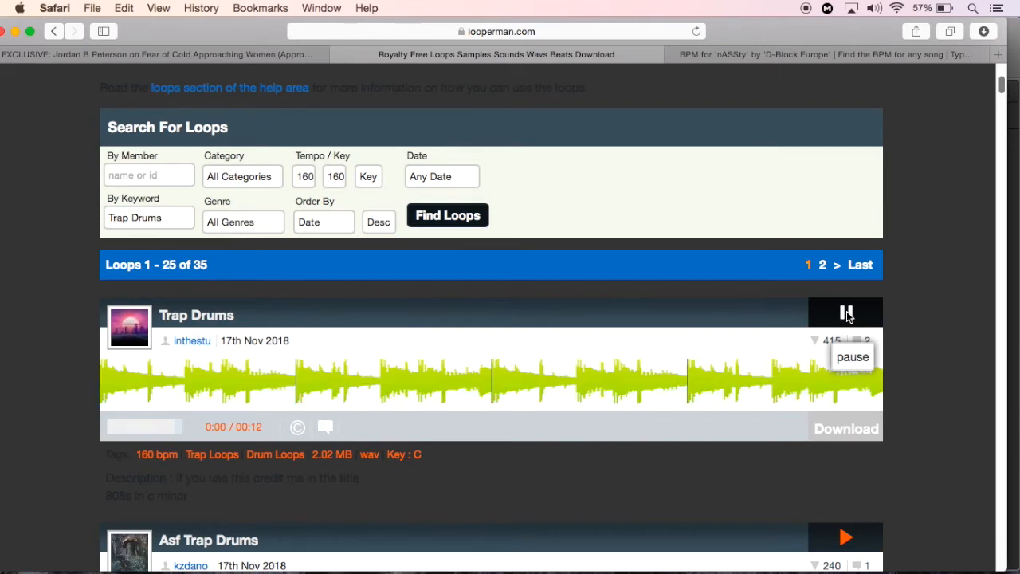
left_click(847, 313)
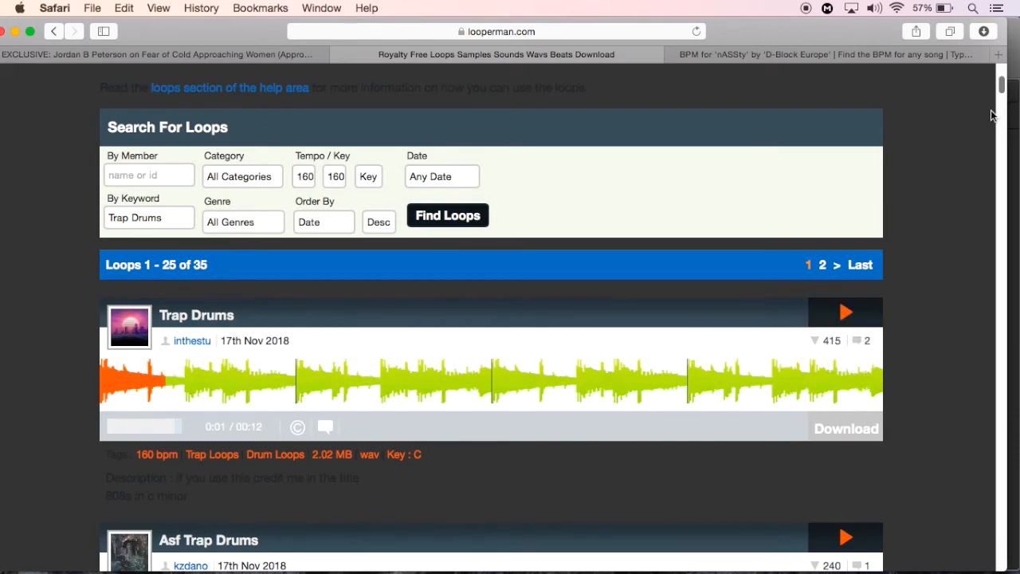
scroll(1002, 92, "down", 5)
left_click(847, 224)
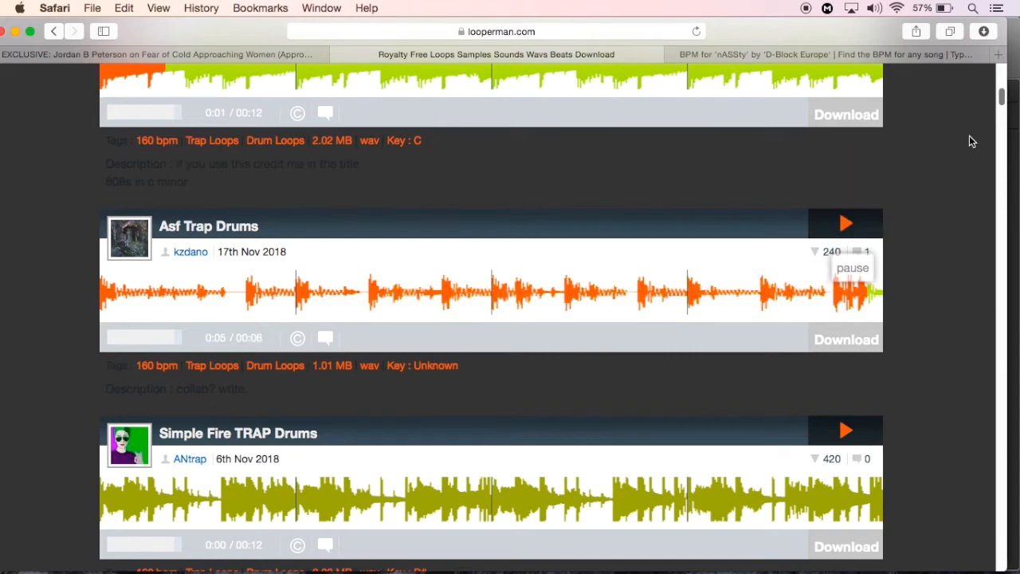
left_click_drag(1004, 99, 1003, 110)
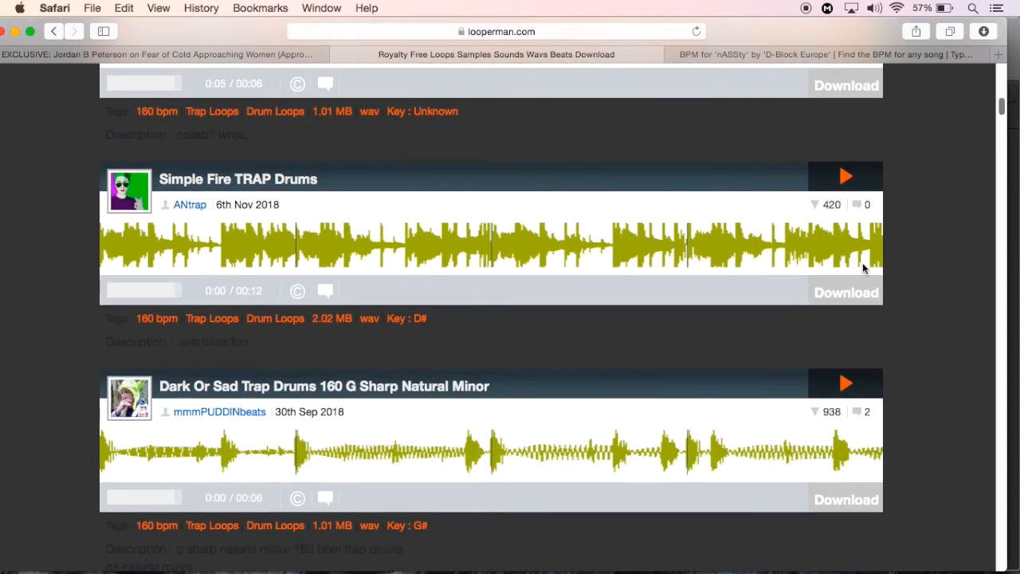
Preview and download the Dark Or Sad Trap Drums 160 G Sharp Natural Minor loop
left_click(848, 381)
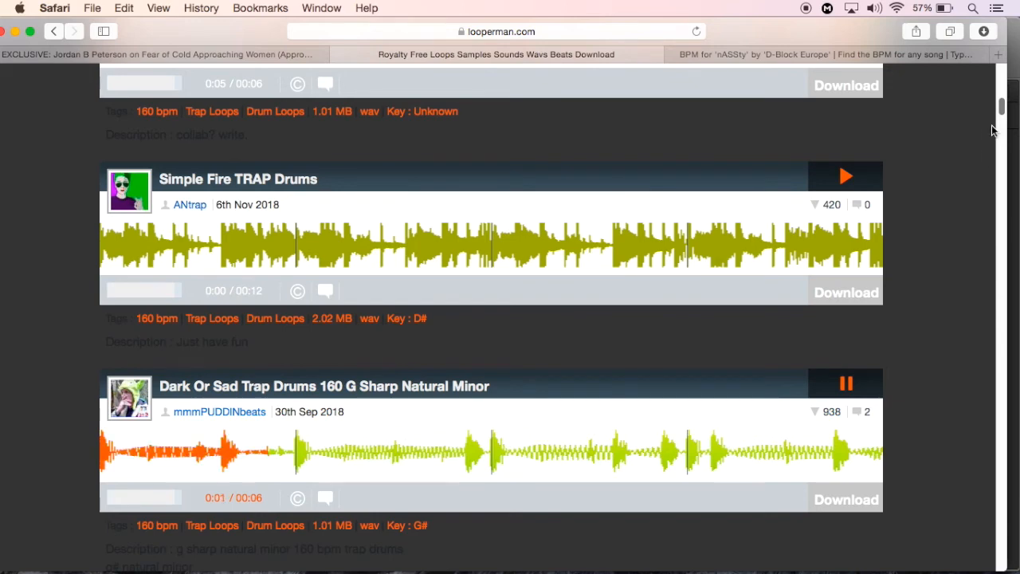
left_click_drag(1002, 103, 1003, 117)
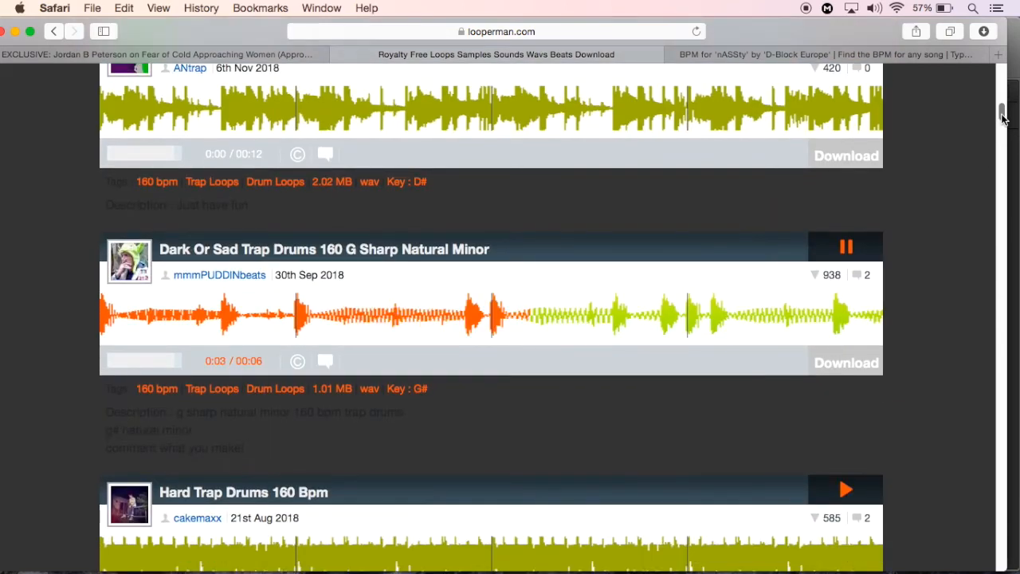
scroll(1003, 117, "down", 1)
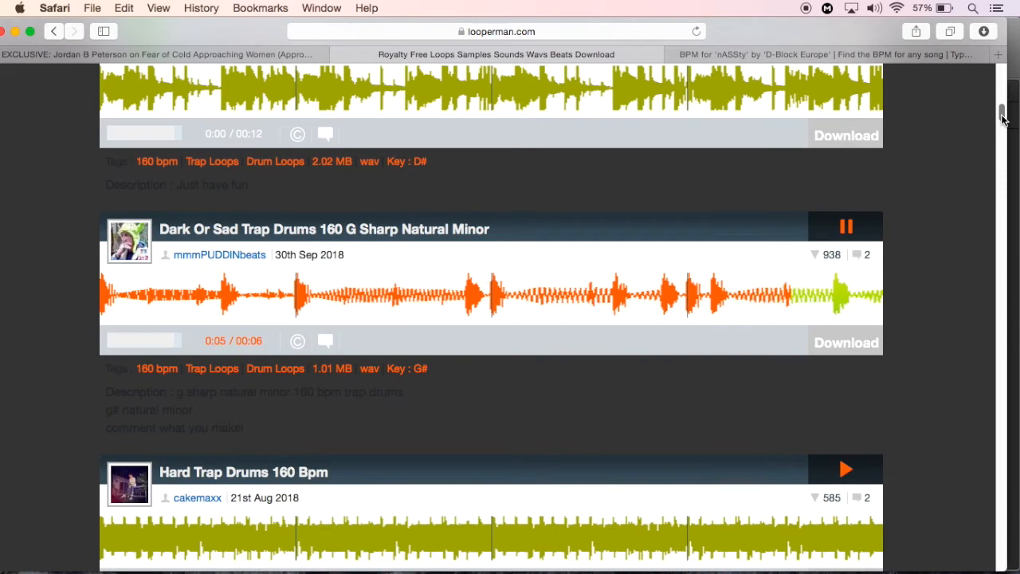
left_click(849, 227)
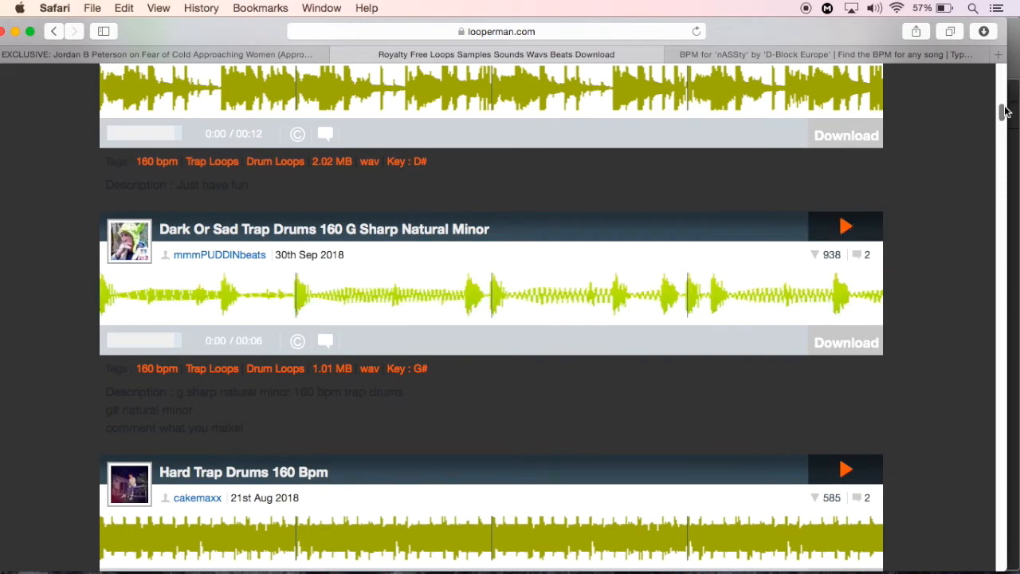
left_click_drag(1004, 114, 1003, 107)
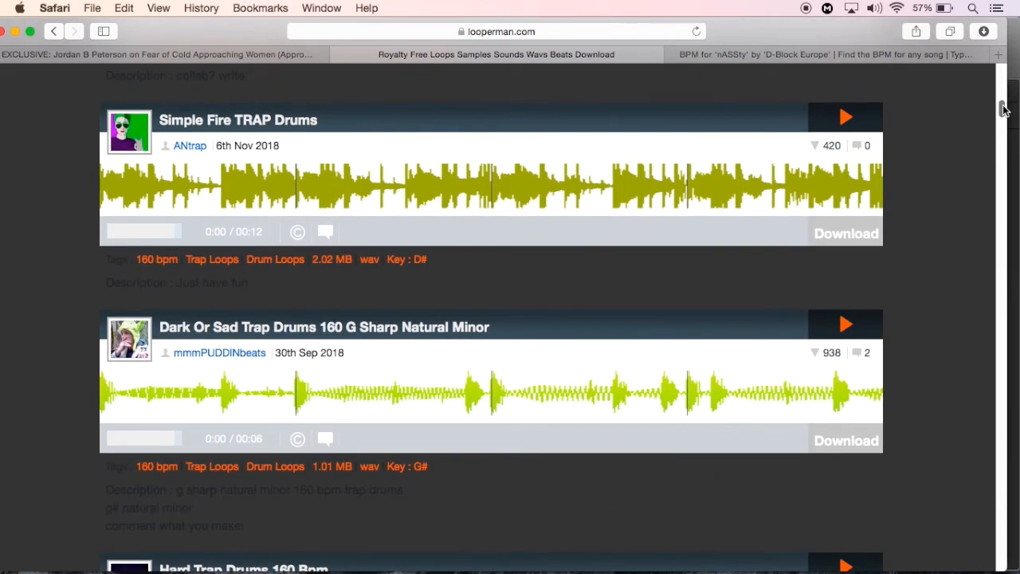
left_click(831, 439)
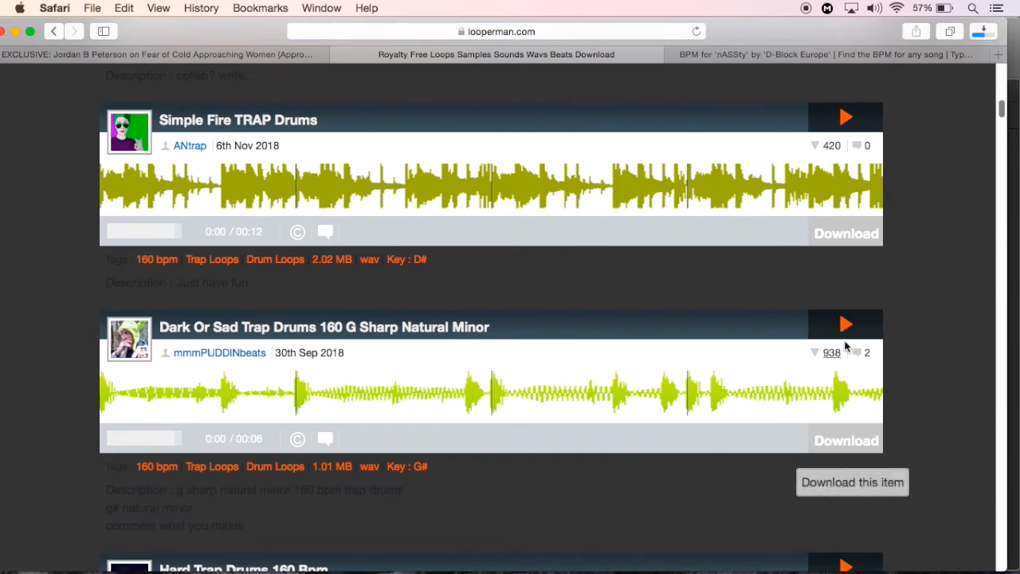
Switch to iTunes, close its window while the downloaded loop plays, and go back to the Looperman results in Safari
mouse_move(865, 571)
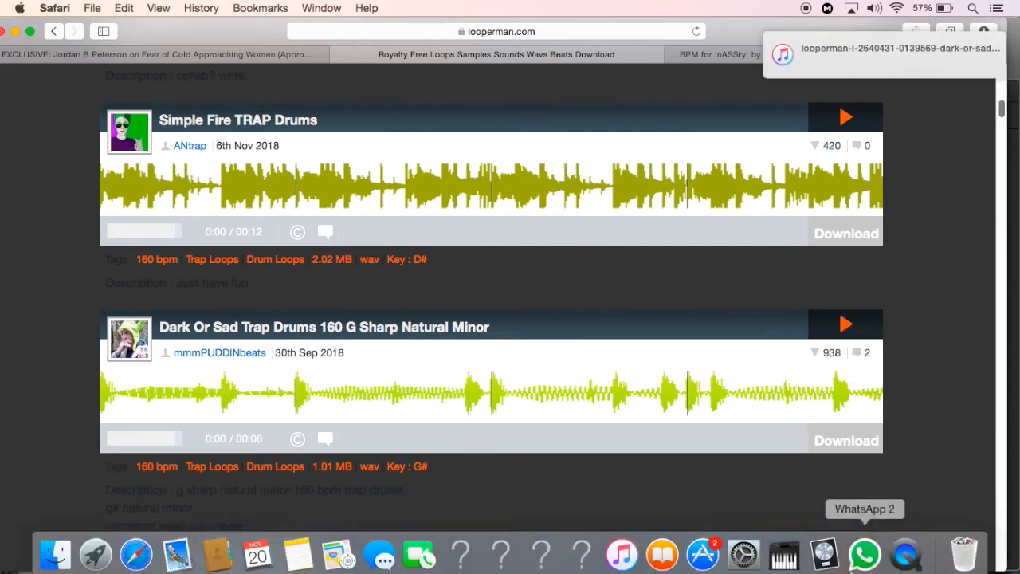
left_click(621, 548)
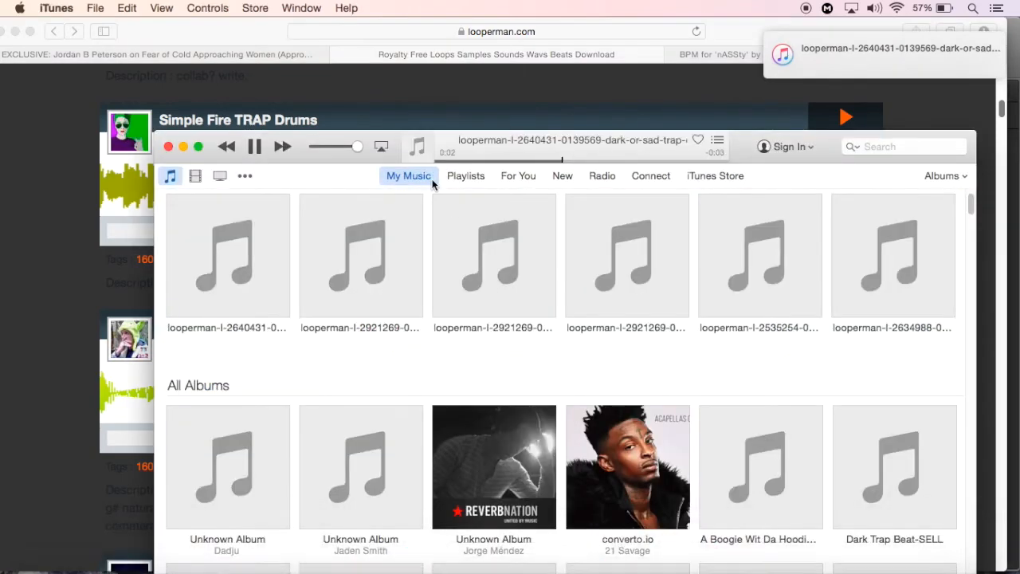
left_click(168, 148)
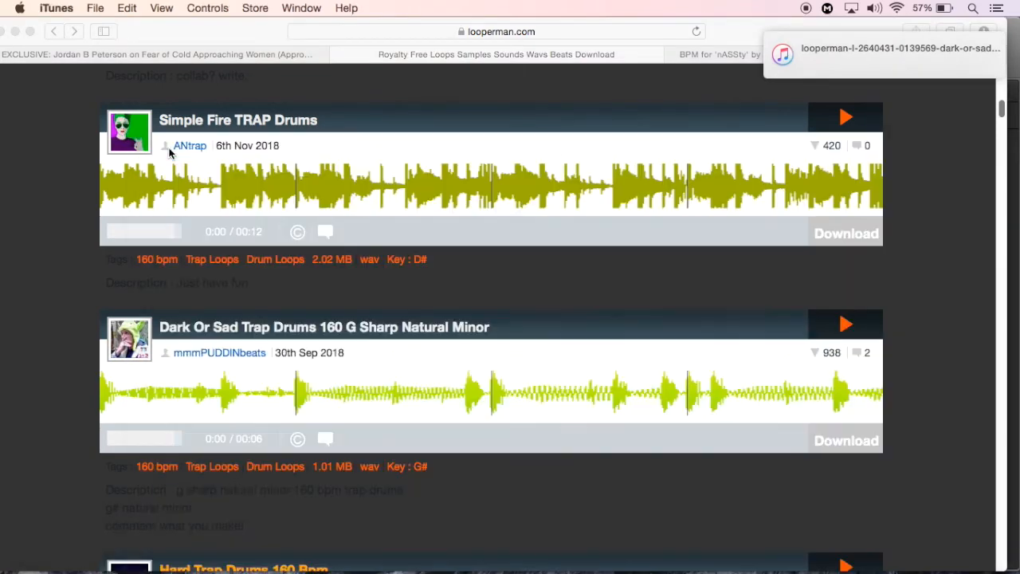
left_click(1004, 106)
left_click_drag(1005, 108, 1004, 91)
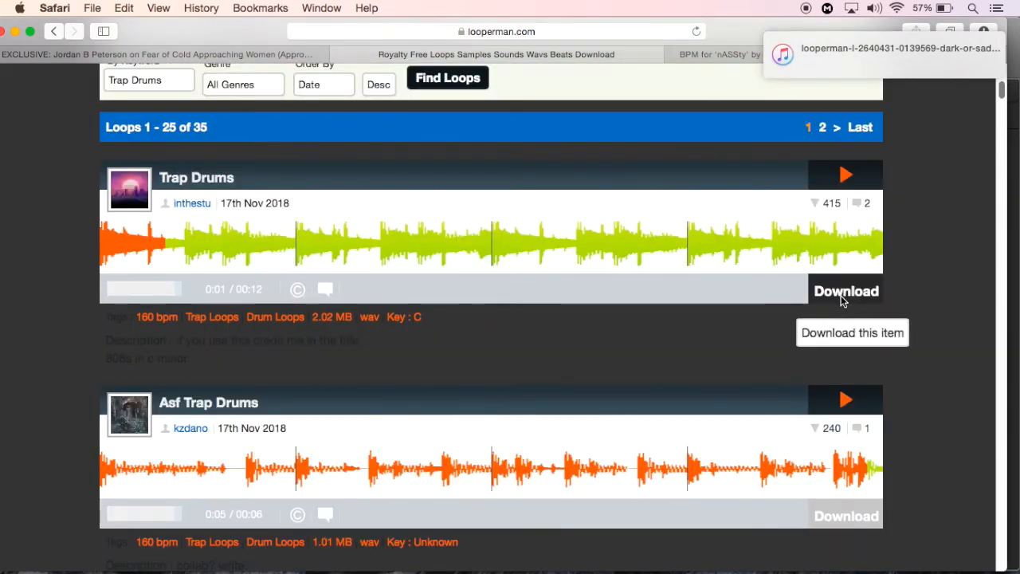
Import the downloaded g-sharp-natural-minor drum loop from Safari's downloads onto the Audio 2 track in Logic Pro X, near bar 1
left_click(15, 32)
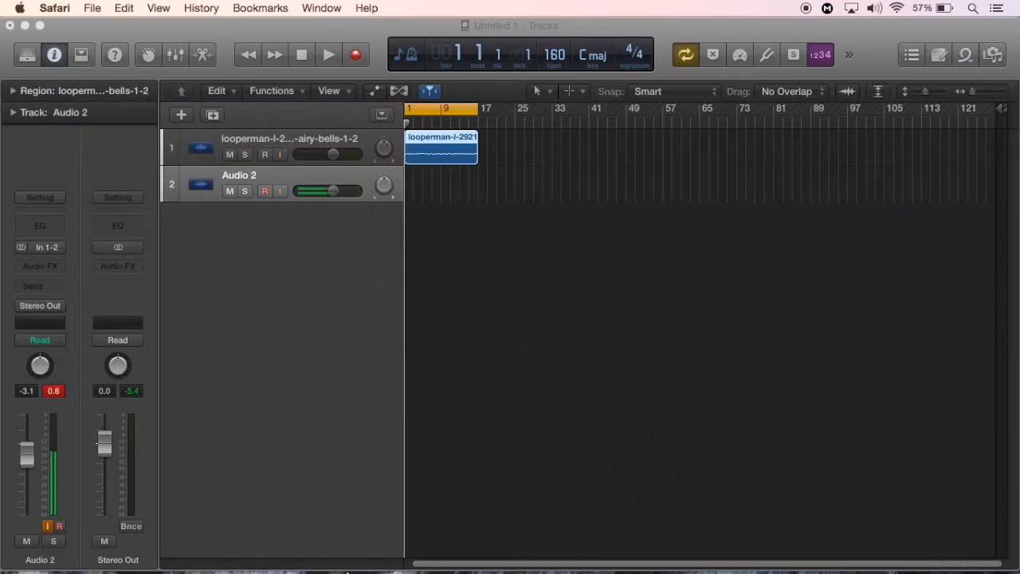
left_click(139, 564)
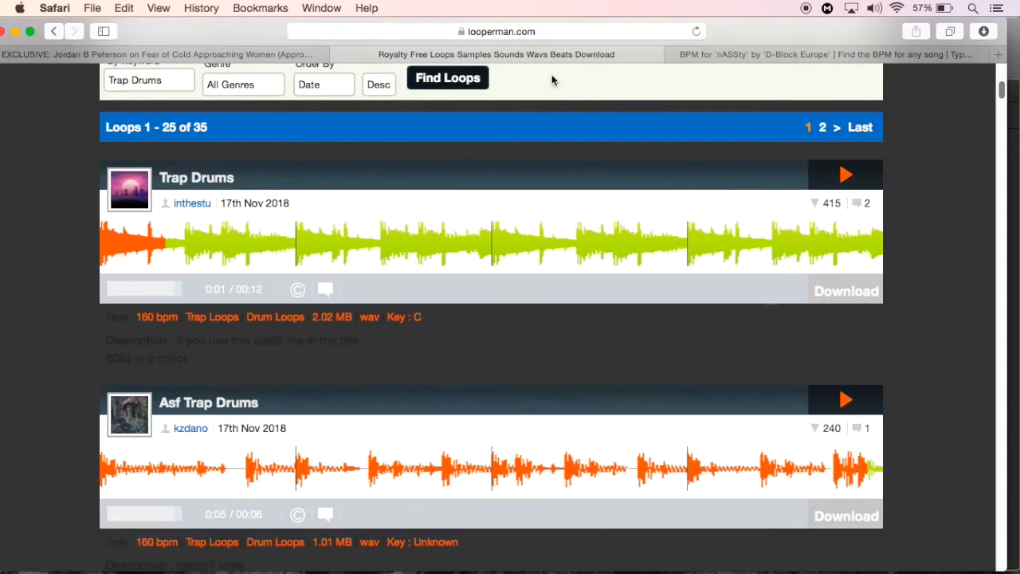
left_click_drag(730, 38, 606, 403)
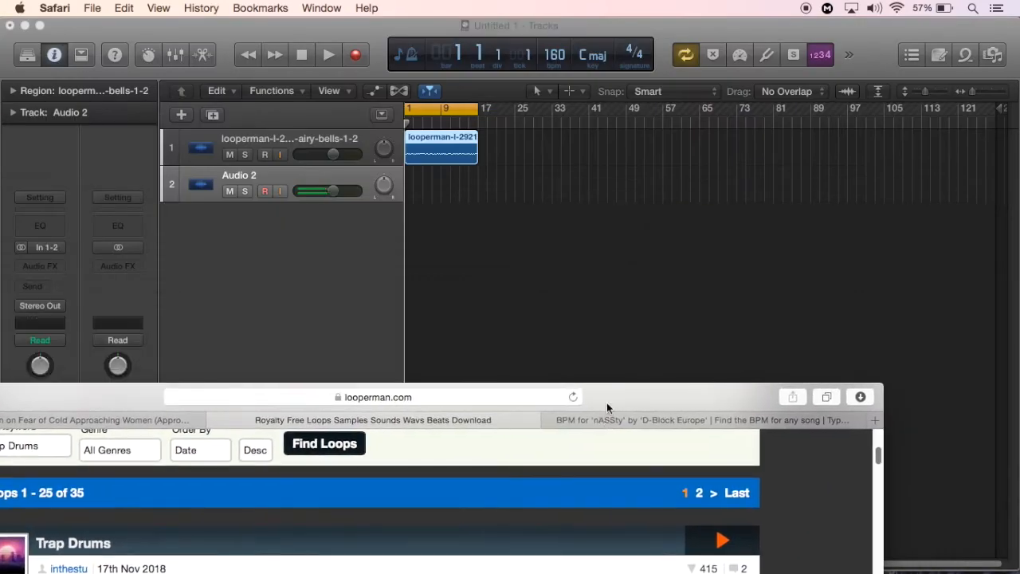
left_click(860, 398)
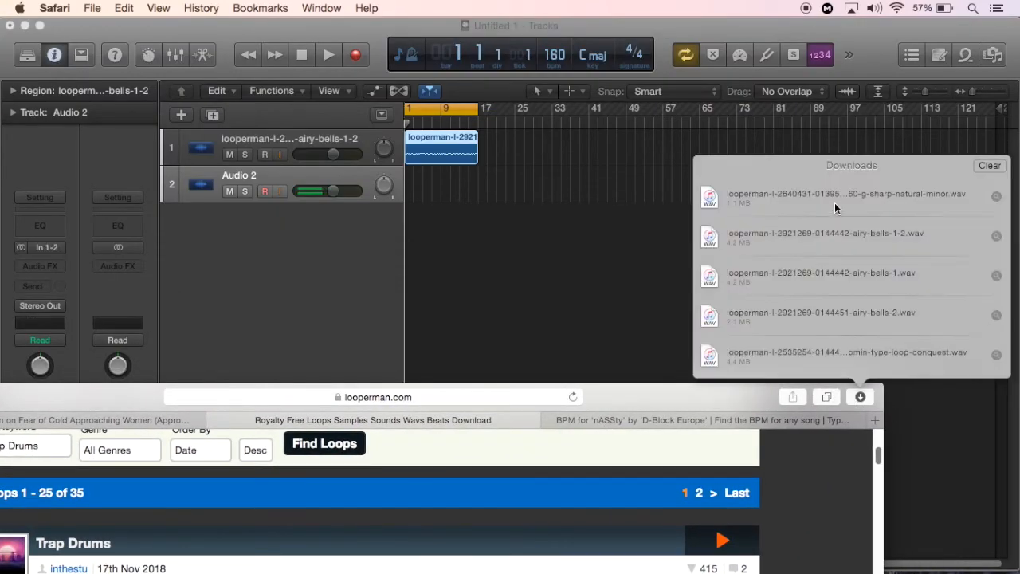
left_click_drag(835, 203, 413, 190)
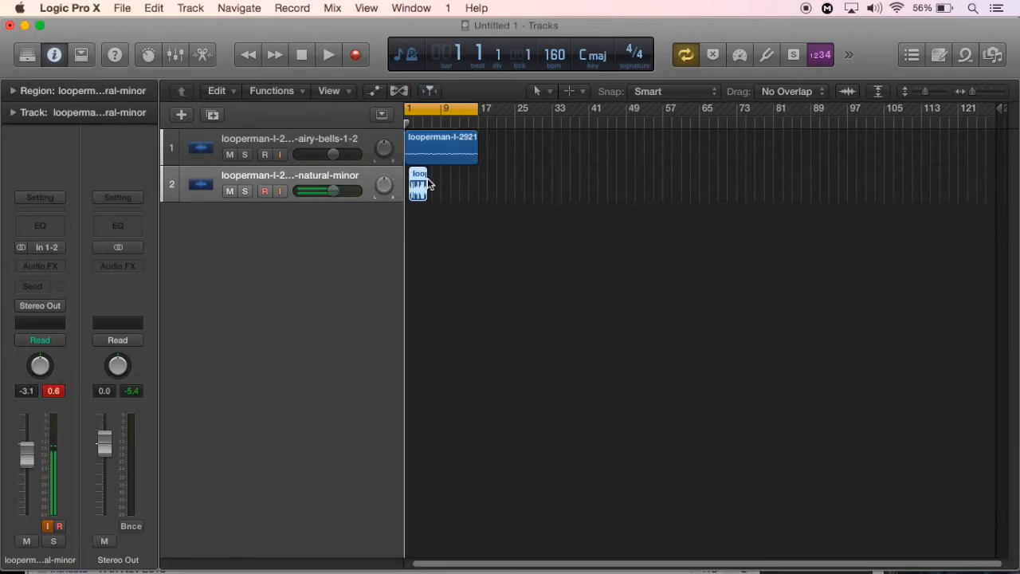
Move the drum region to bar 1 and copy it to bars 5, 9 and 13 to match the bells' length
scroll(426, 185, "up", 5)
left_click_drag(439, 186, 416, 189)
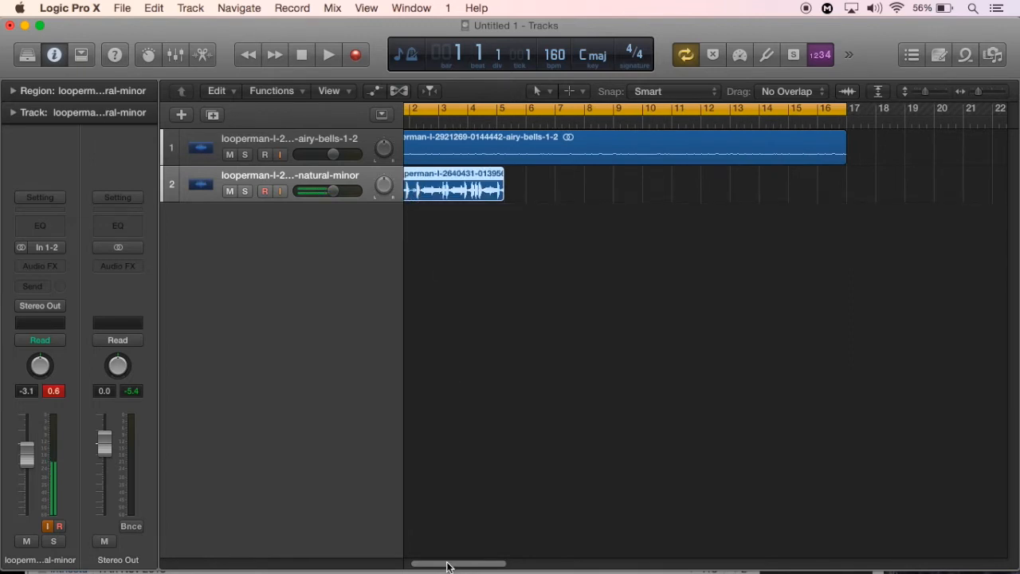
left_click_drag(448, 567, 443, 567)
left_click_drag(430, 180, 821, 188)
Play the bells and drums together, stop at bar 1, and select the airy bells track with no region selected
key("space")
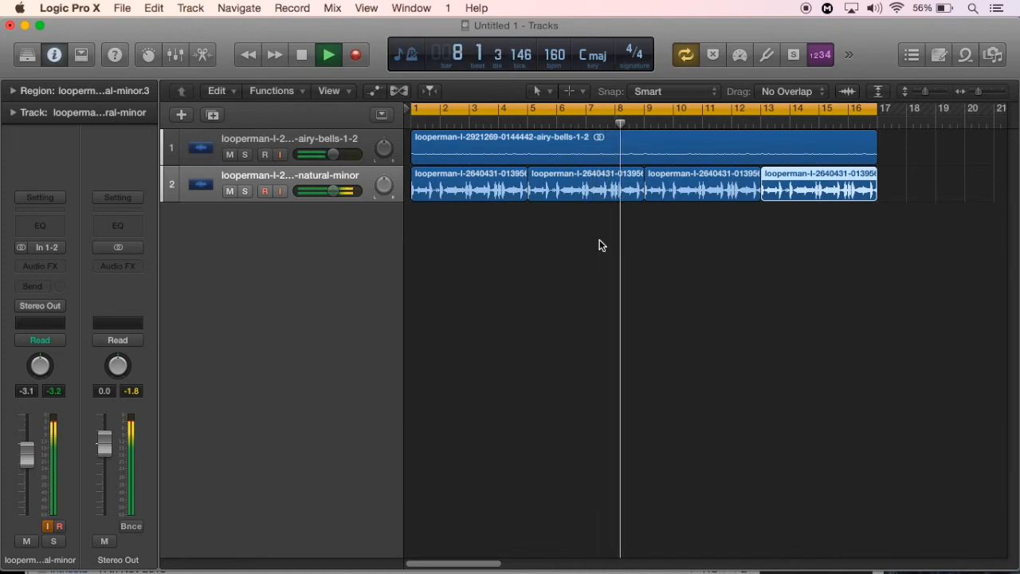
left_click(303, 59)
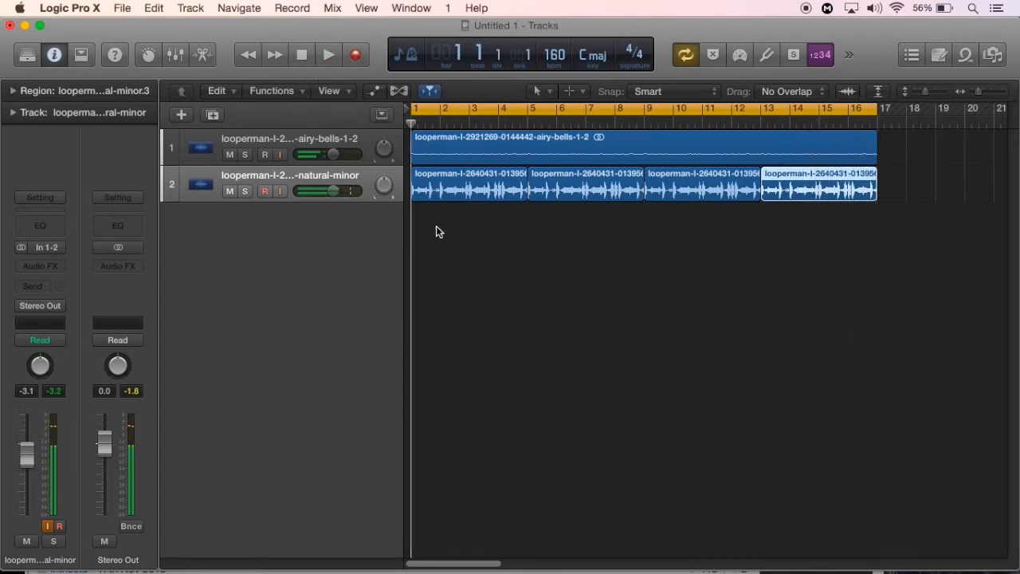
left_click(538, 319)
left_click(338, 142)
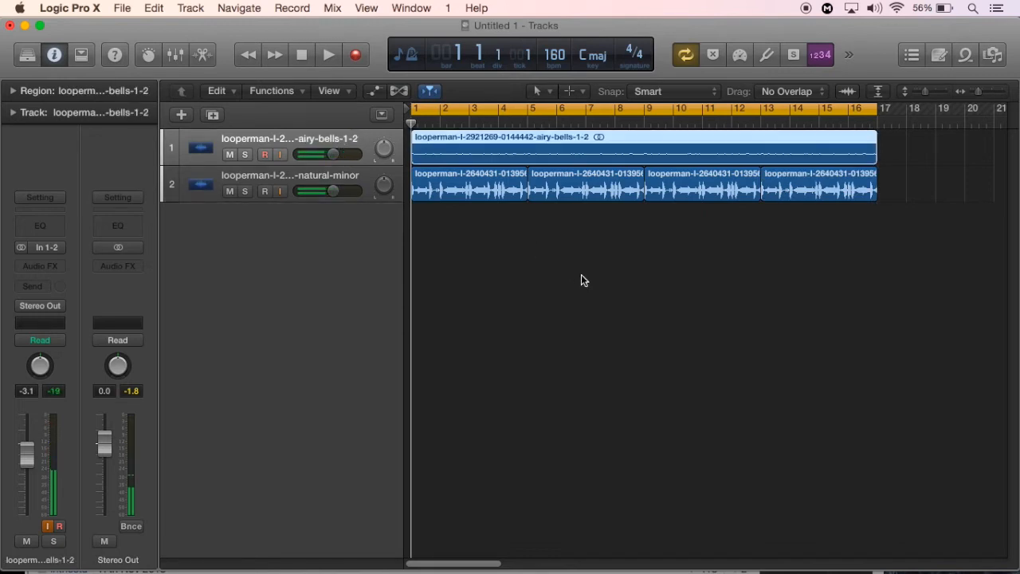
key("super+Left")
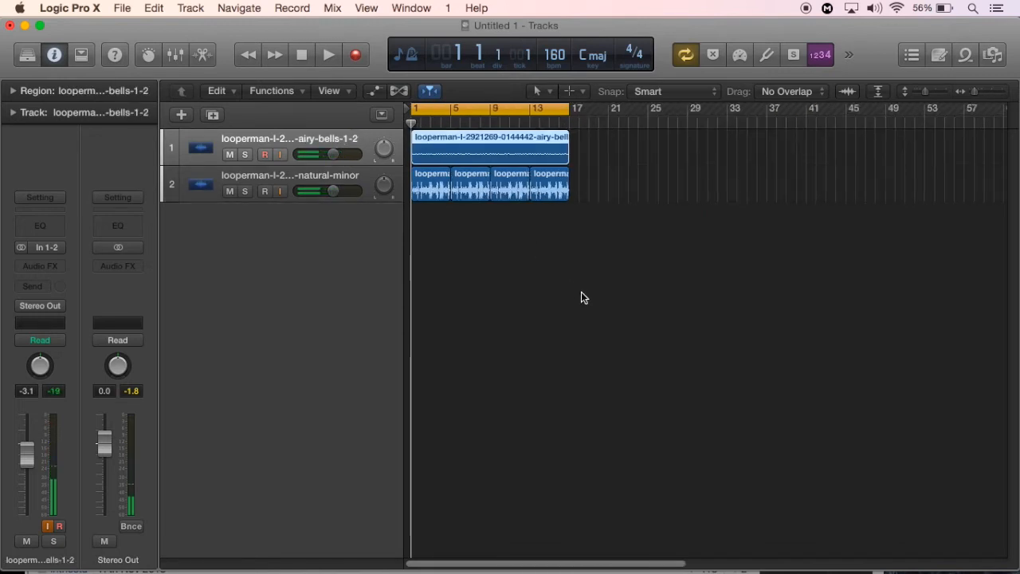
left_click(595, 184)
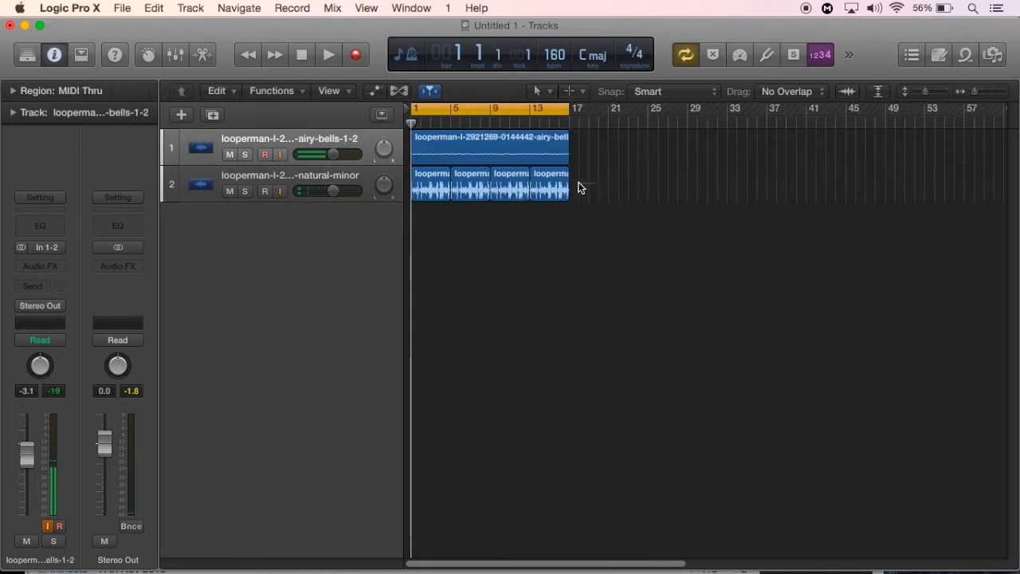
Select the natural-minor drums track, then switch to Looperman in Safari and download the 160 bpm Trap Drums loop in C
left_click(331, 179)
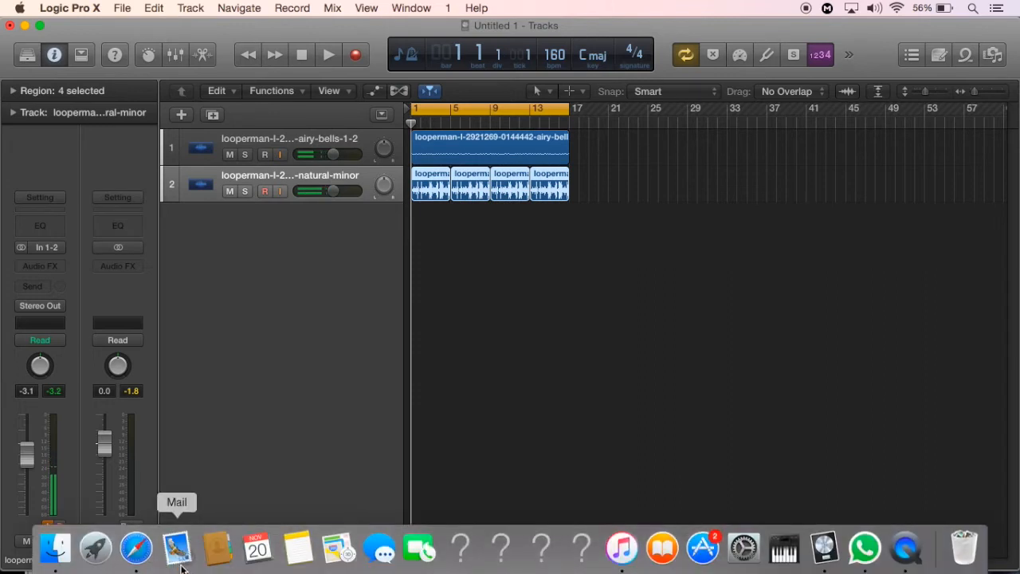
left_click(136, 549)
scroll(877, 453, "down", 3)
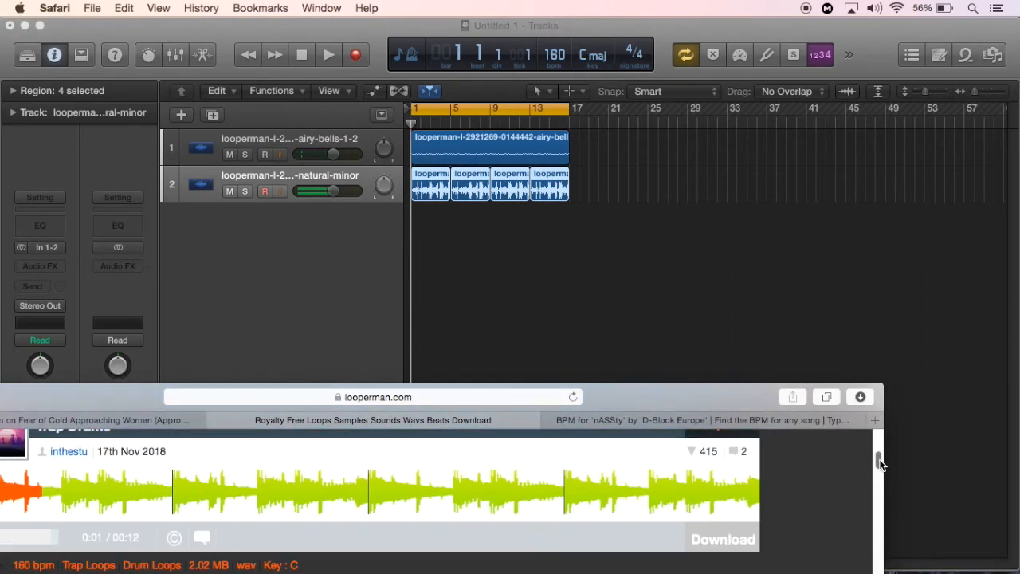
left_click(738, 537)
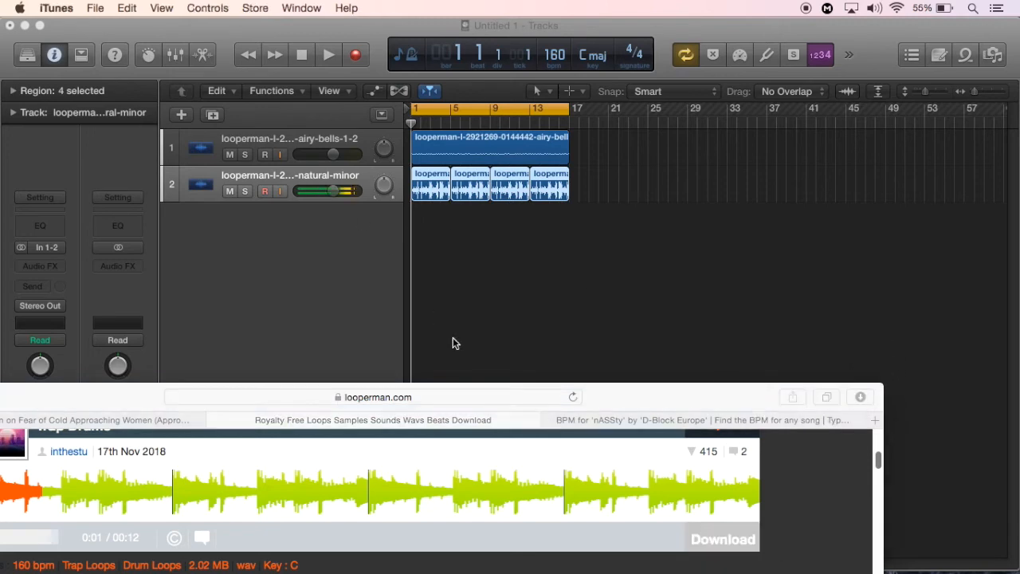
Bring up the iTunes window with the downloaded trap-drums loop and minimize it
mouse_move(582, 571)
left_click(622, 566)
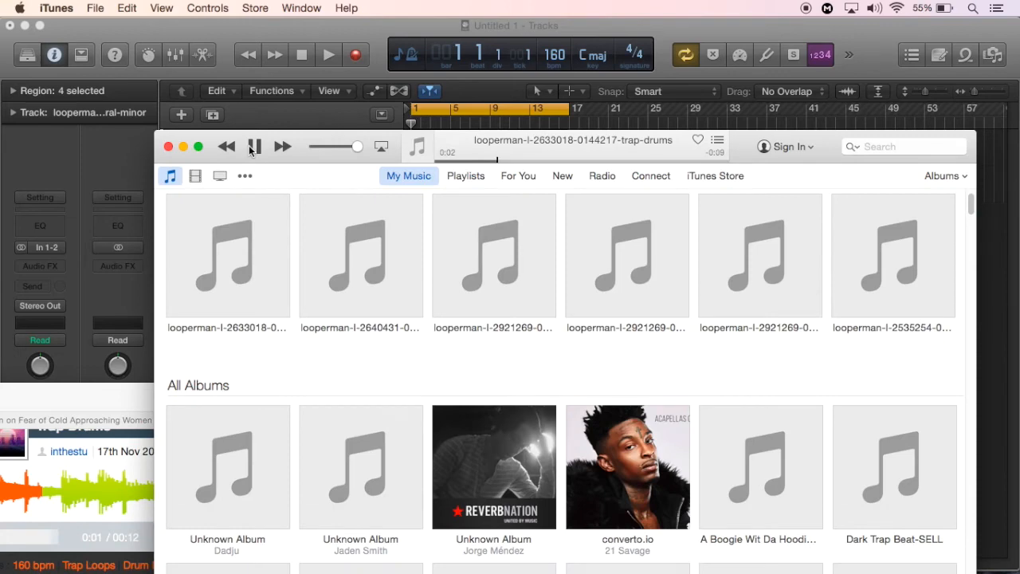
left_click(182, 146)
In Logic Pro X, move the four natural-minor drum regions together so they start at bar 17
left_click(595, 182)
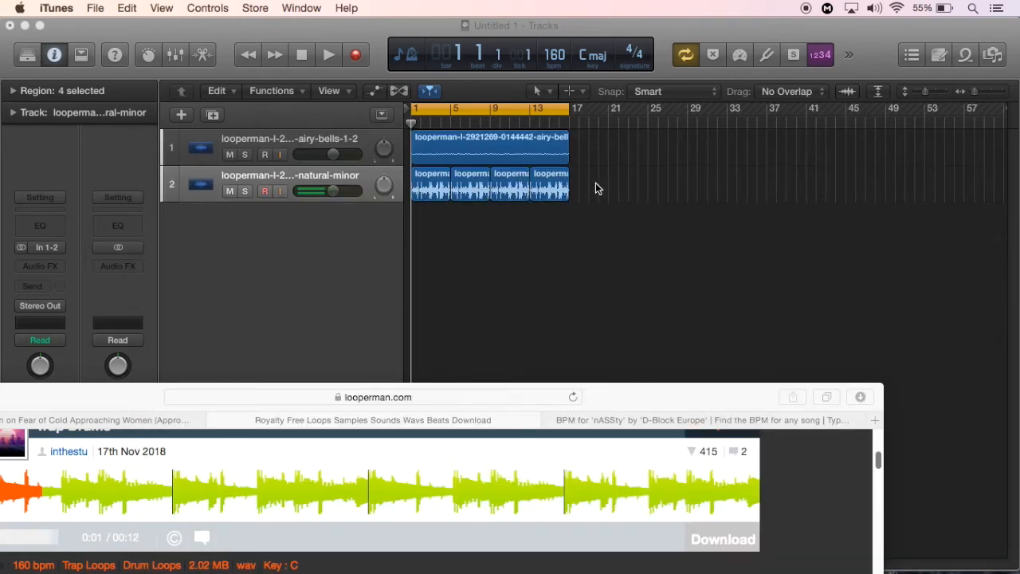
mouse_move(602, 190)
left_mouse_down()
mouse_move(430, 180)
mouse_move(590, 180)
left_mouse_up()
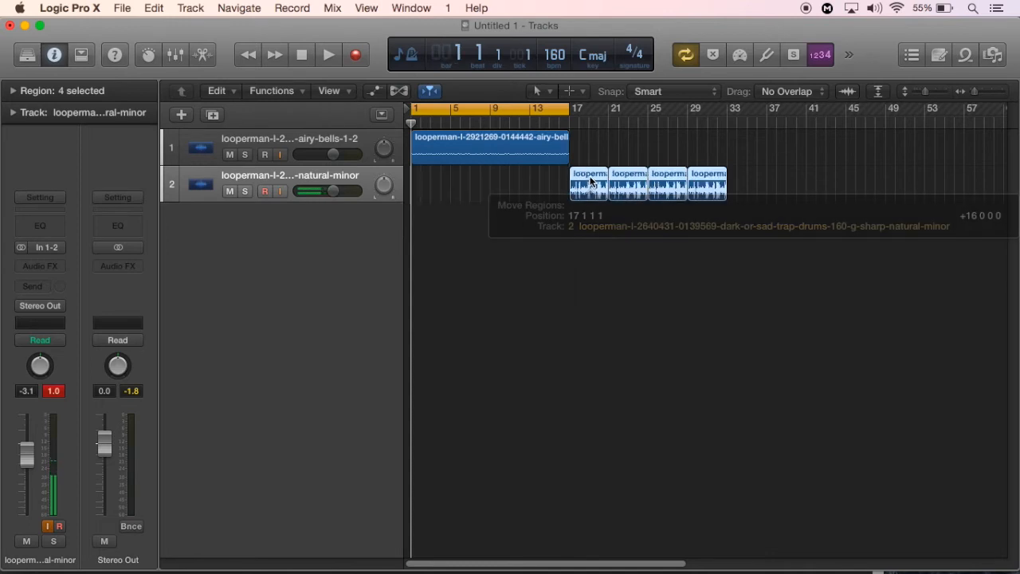
Add a third audio track and import the downloaded trap-drums loop from Safari's downloads onto it at bar 1
left_click(214, 116)
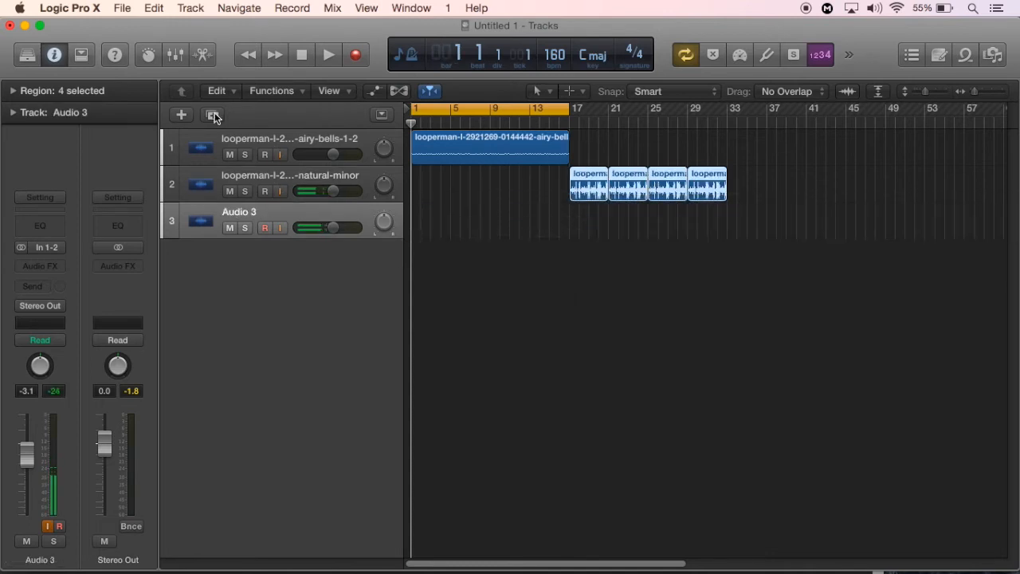
mouse_move(258, 550)
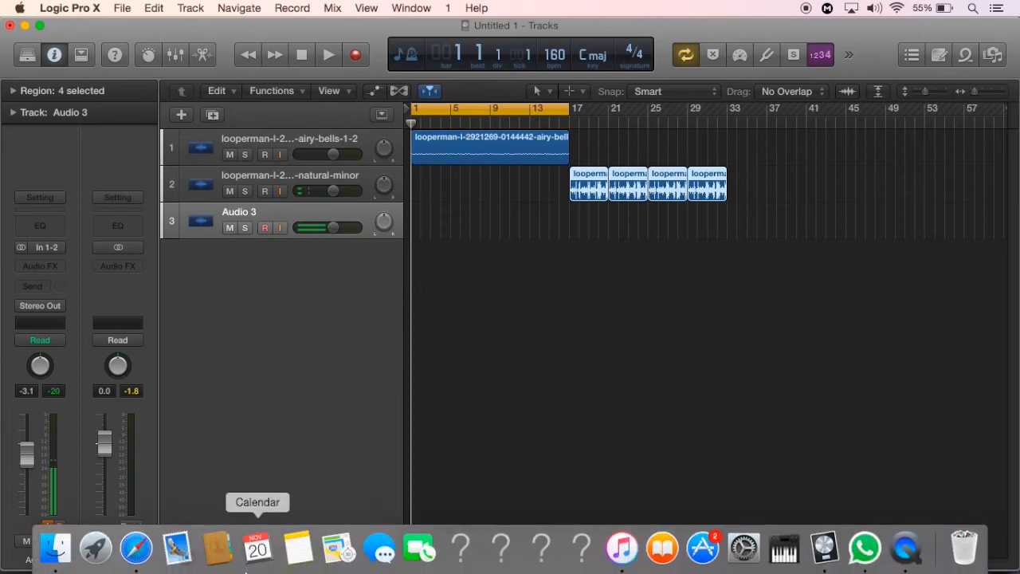
left_click(136, 548)
left_click(858, 396)
left_click_drag(798, 144, 452, 227)
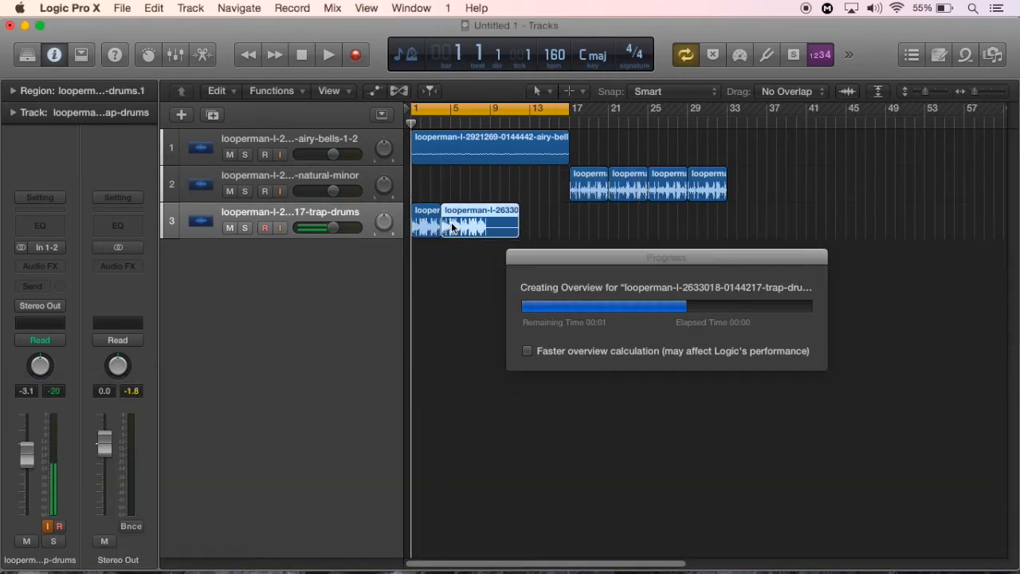
Undo the misplaced copy of the trap-drums region and copy the region to bar 9 instead
left_click(151, 8)
left_click(164, 24)
left_click_drag(434, 217, 515, 218)
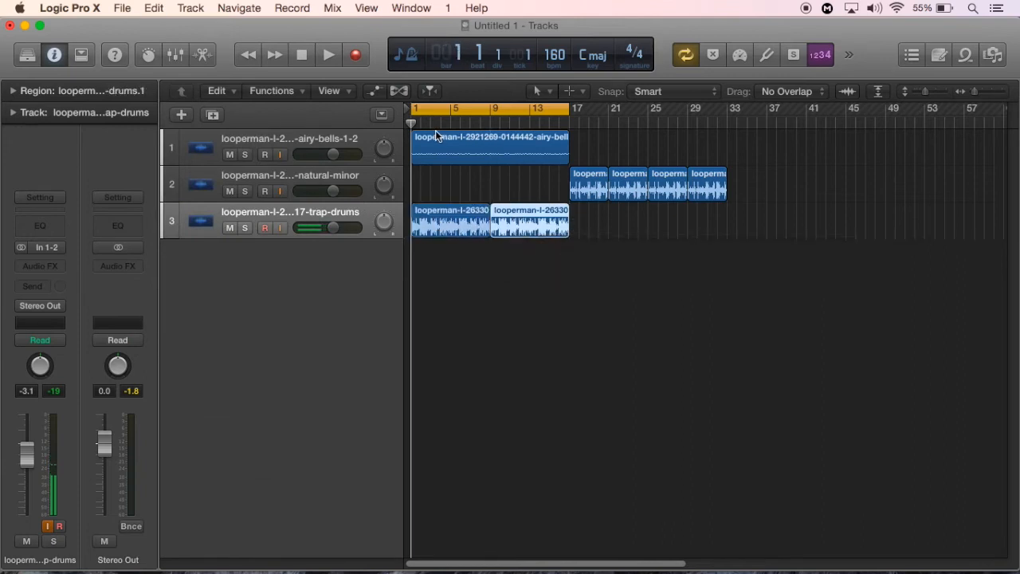
Play the airy bells together with the trap drums and stop playback
left_click(489, 121)
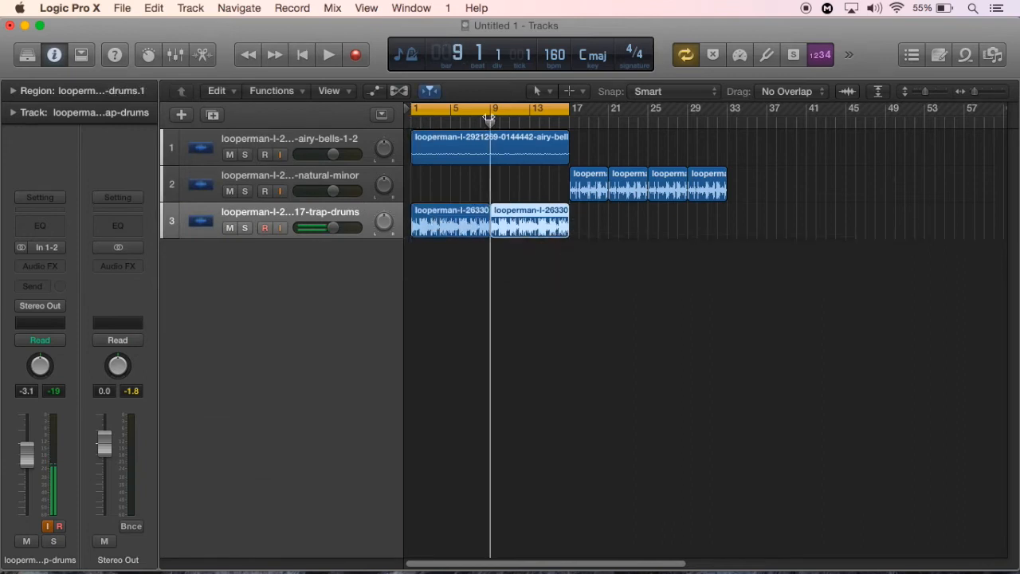
left_click(582, 136)
key("space")
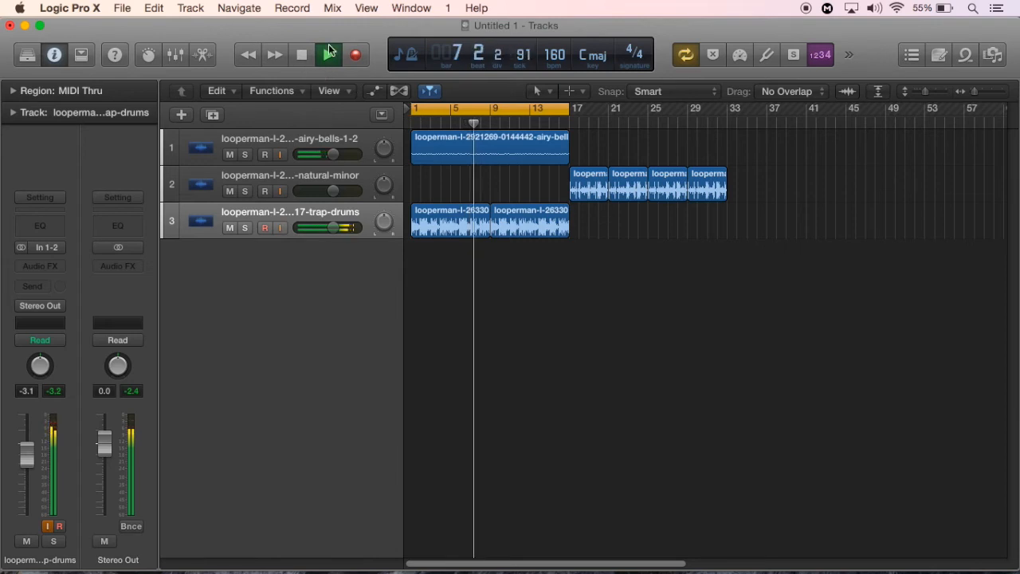
left_click(302, 55)
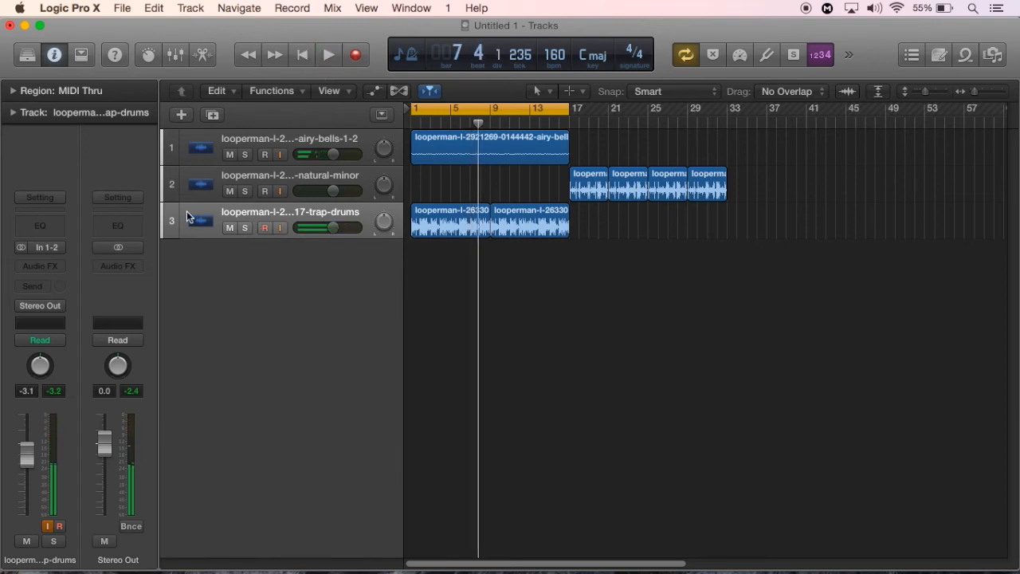
Move the two trap-drums regions to start at bar 33 and copy the airy bells region to bars 17 and 33
left_click_drag(565, 260, 770, 232)
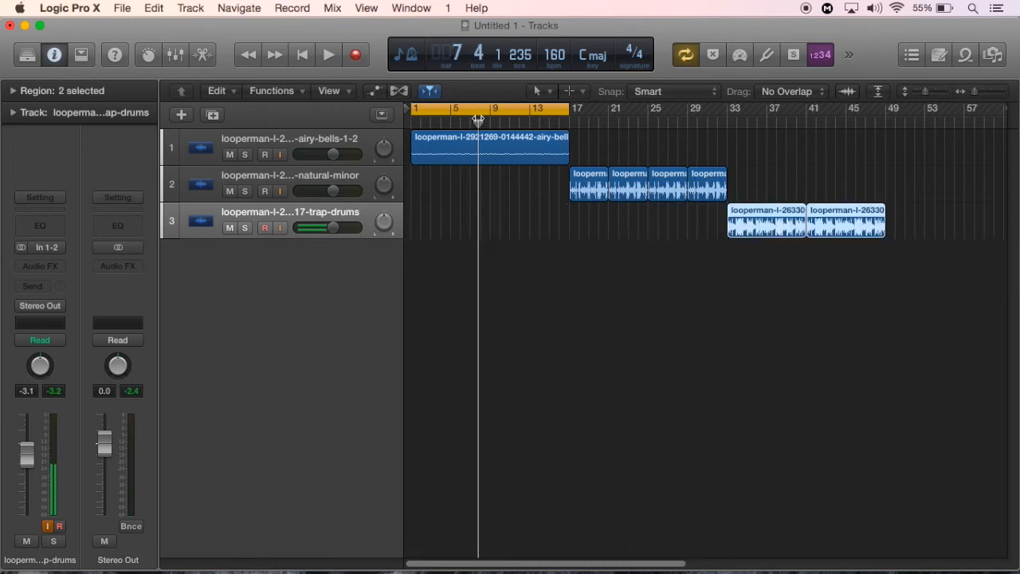
left_click_drag(478, 114, 412, 122)
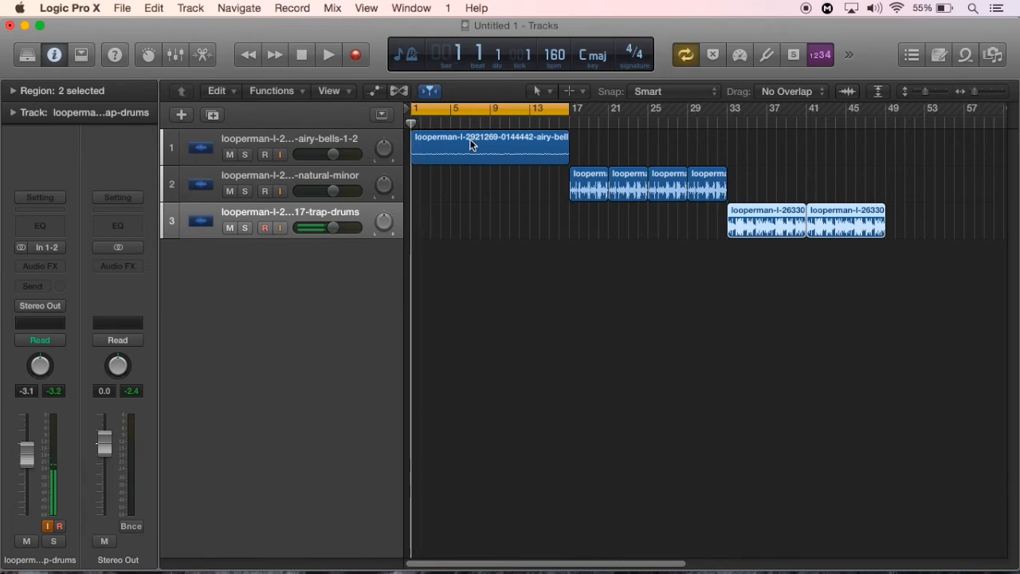
left_click_drag(475, 138, 778, 156)
key("super+Left")
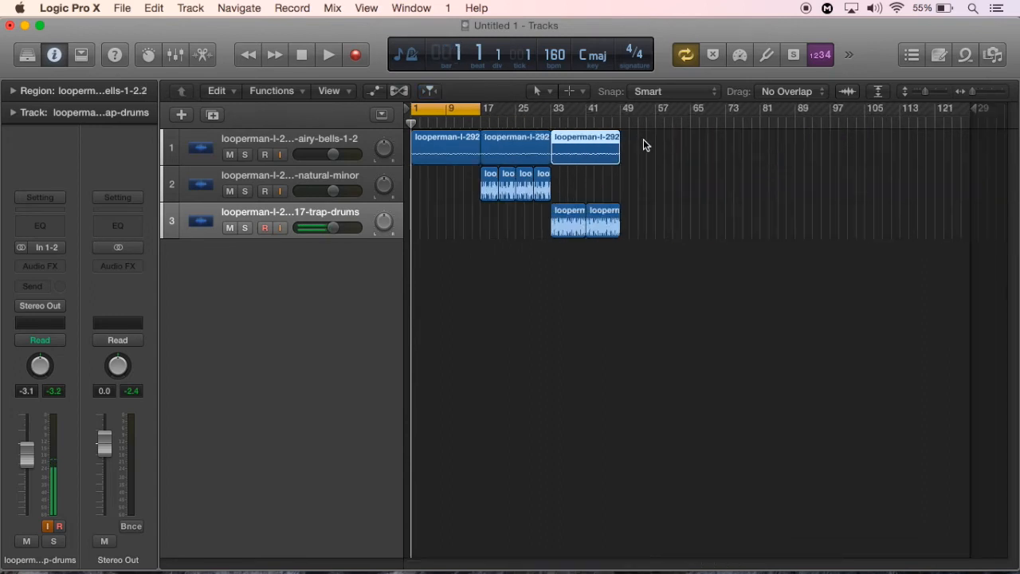
Copy the bells and drums section spanning bars 17 to 49 to bars 49 and 81, and turn off cycle mode
left_click_drag(654, 142, 498, 241)
left_click_drag(500, 137, 770, 152)
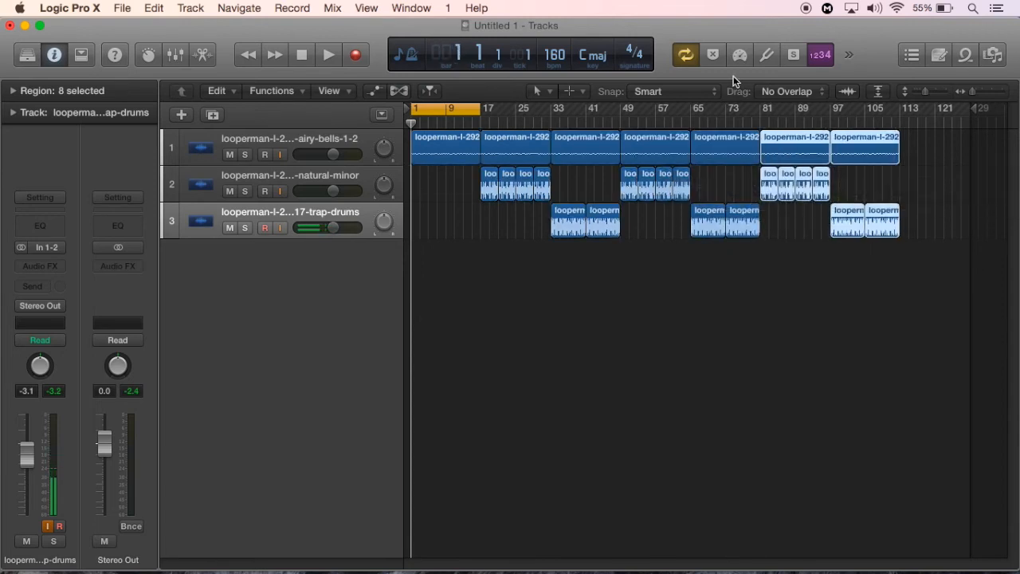
left_click(685, 58)
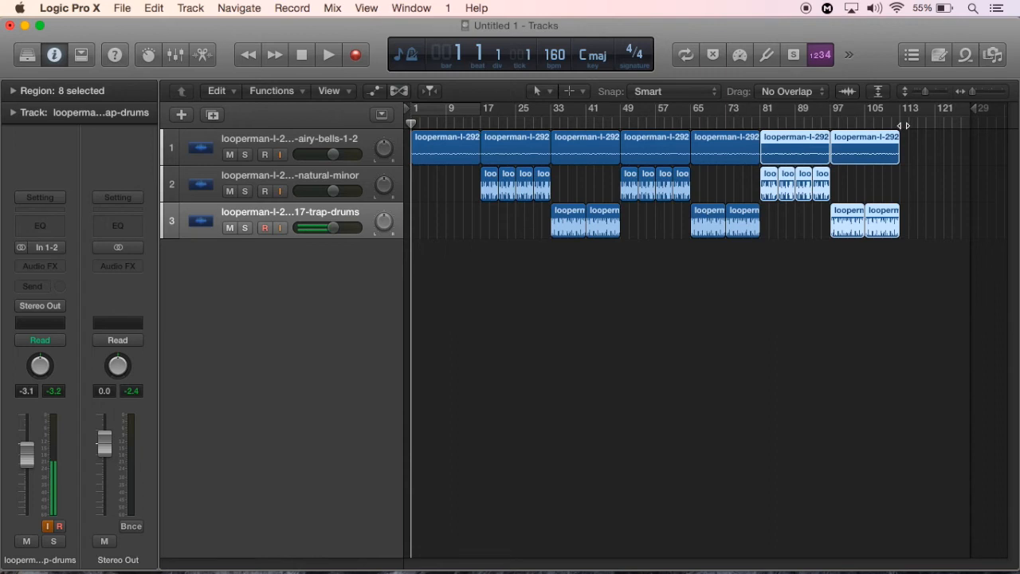
Copy the last airy bells region to bar 113 as the ending and hide the inspector
left_click(918, 155)
left_click_drag(893, 155, 931, 144)
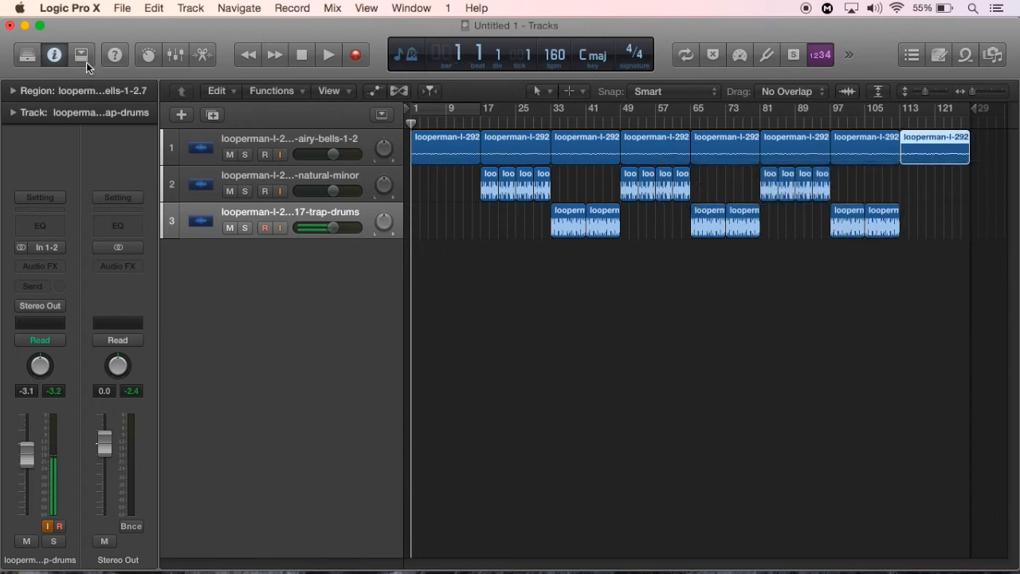
left_click(62, 55)
left_click(500, 295)
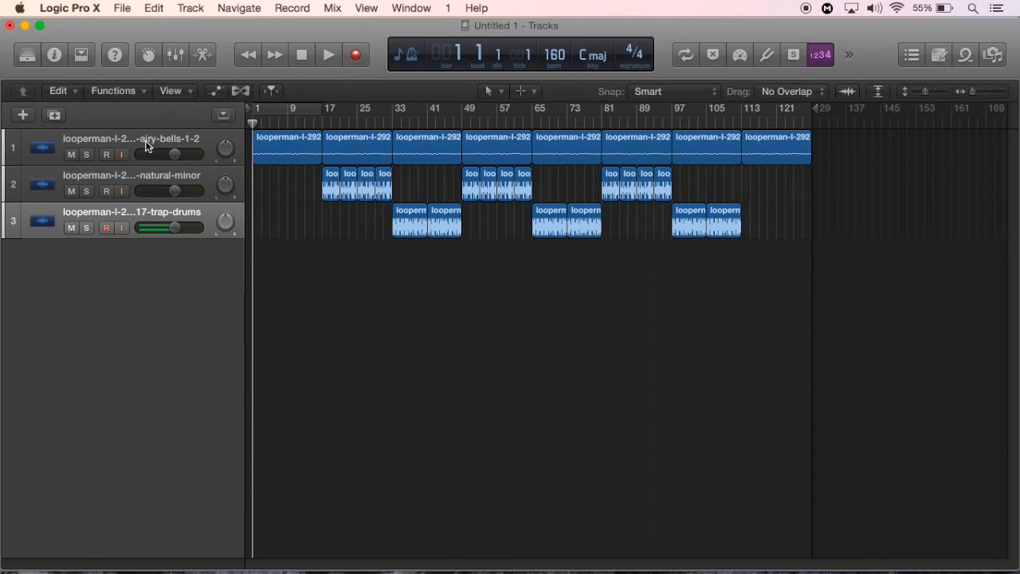
Select the airy bells track, play the arrangement from bar 13 through both drum sections, and stop playback
left_click(158, 143)
left_click(441, 339)
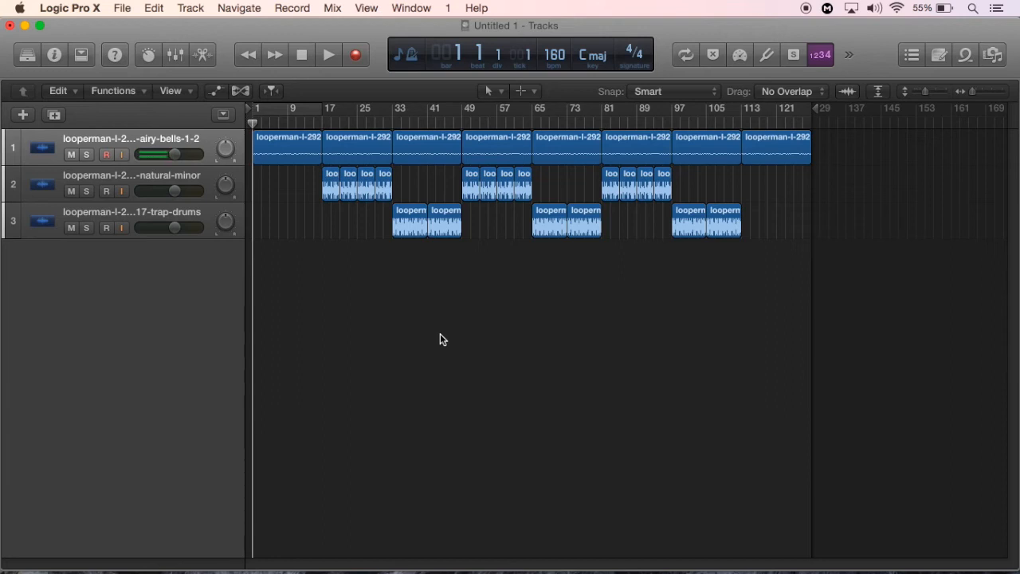
left_click(304, 126)
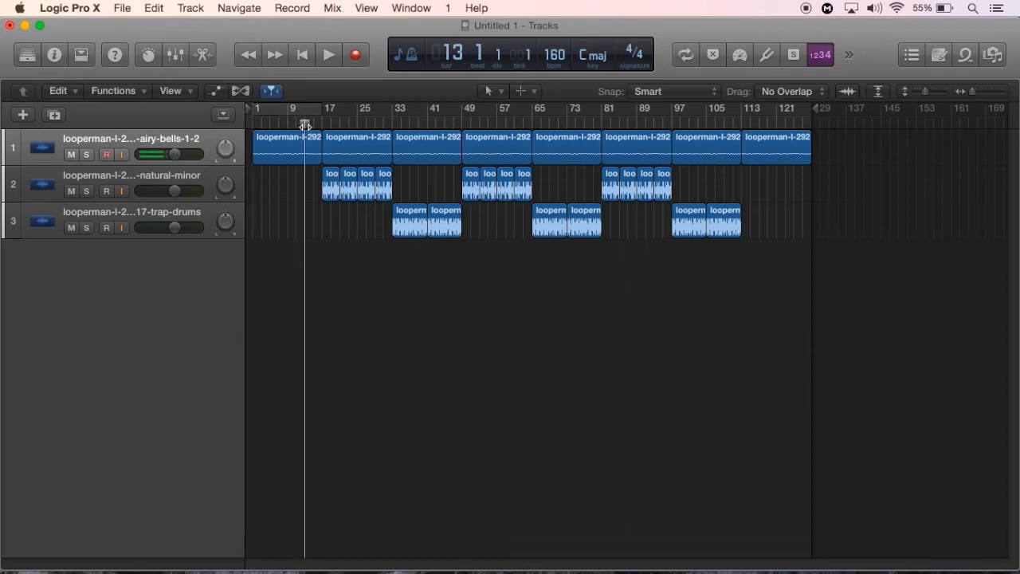
key("space")
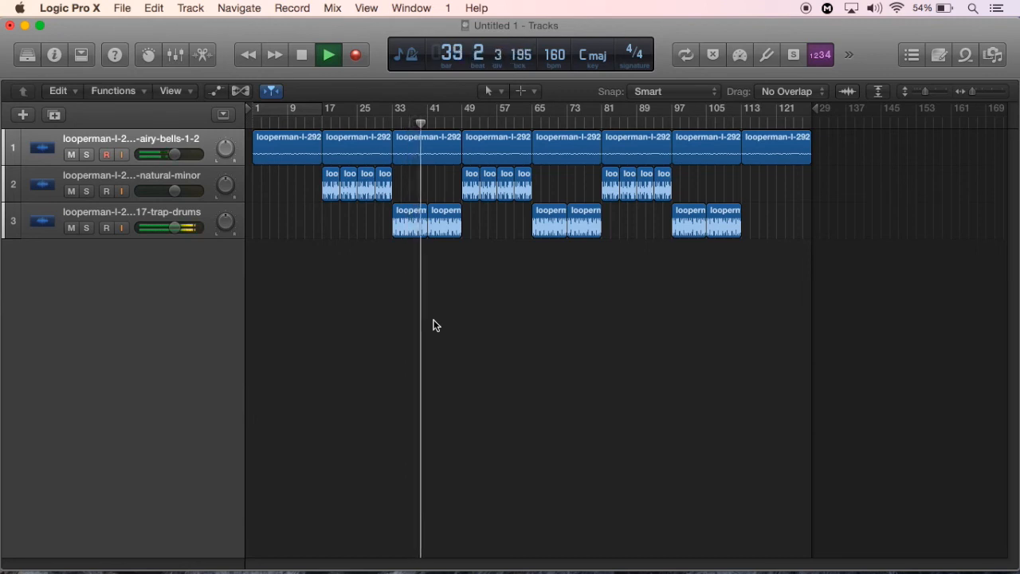
left_click(302, 57)
key("super+Right")
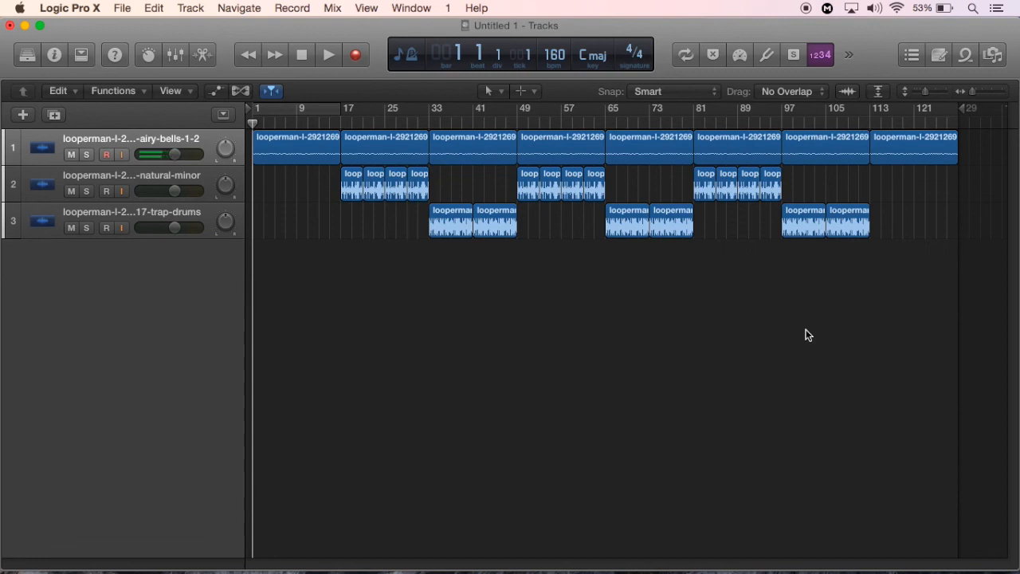
mouse_move(978, 570)
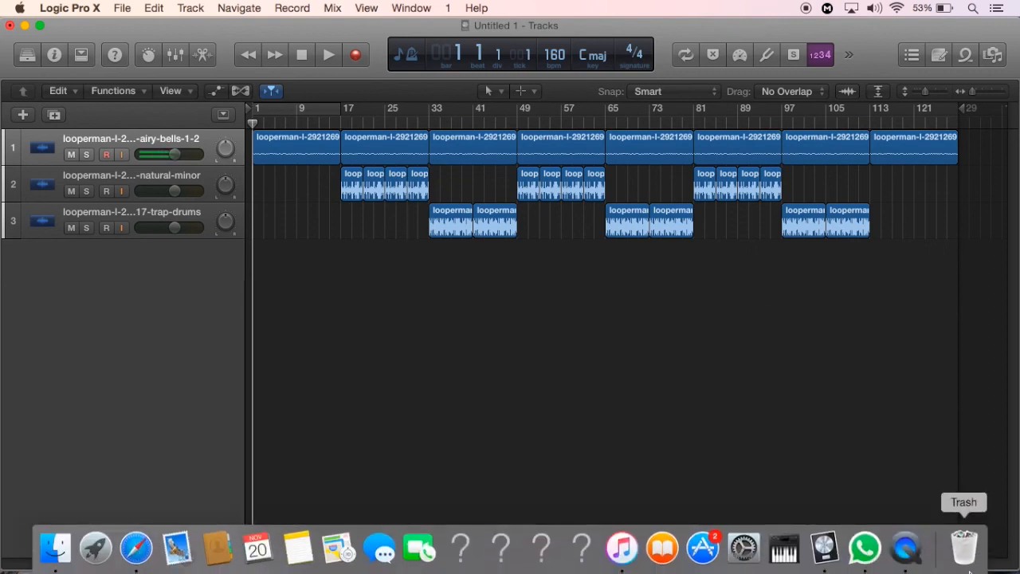